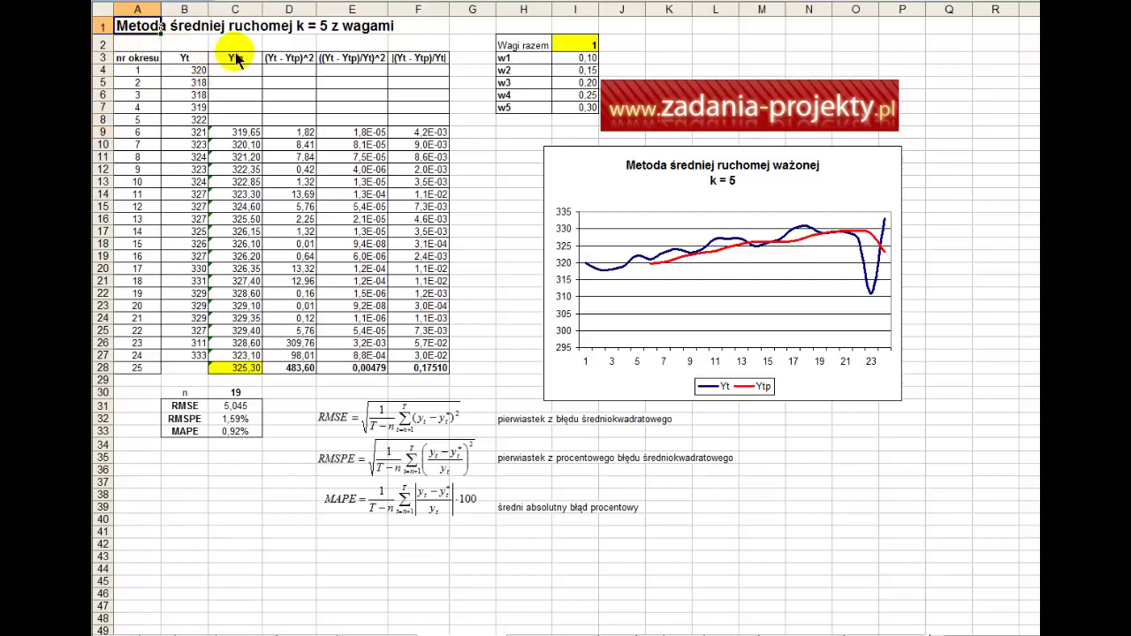
- Inspect the existing forecast formulas in C9 and C28 alongside the Yt and Ytp columns
left_click(235, 135)
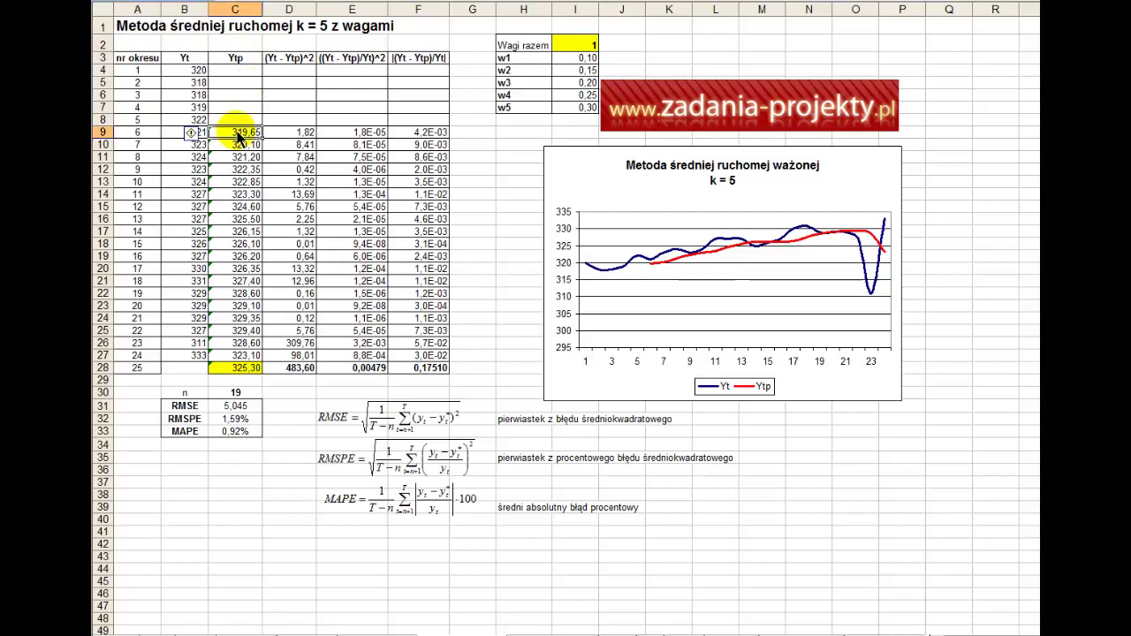
double_click(233, 136)
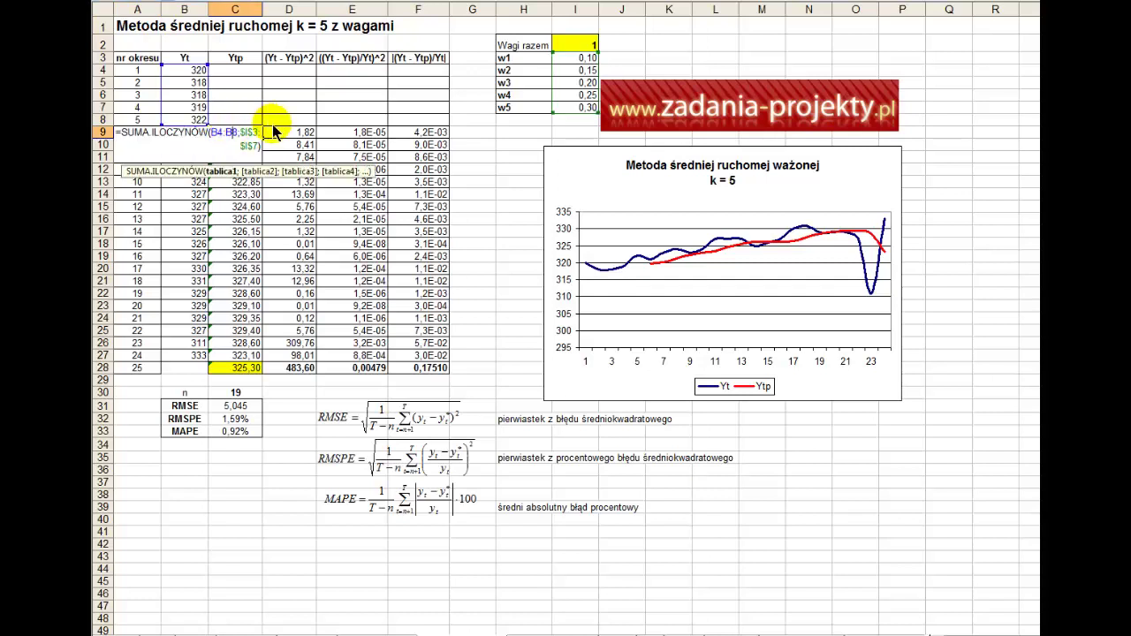
key("Escape")
left_click_drag(196, 71, 185, 349)
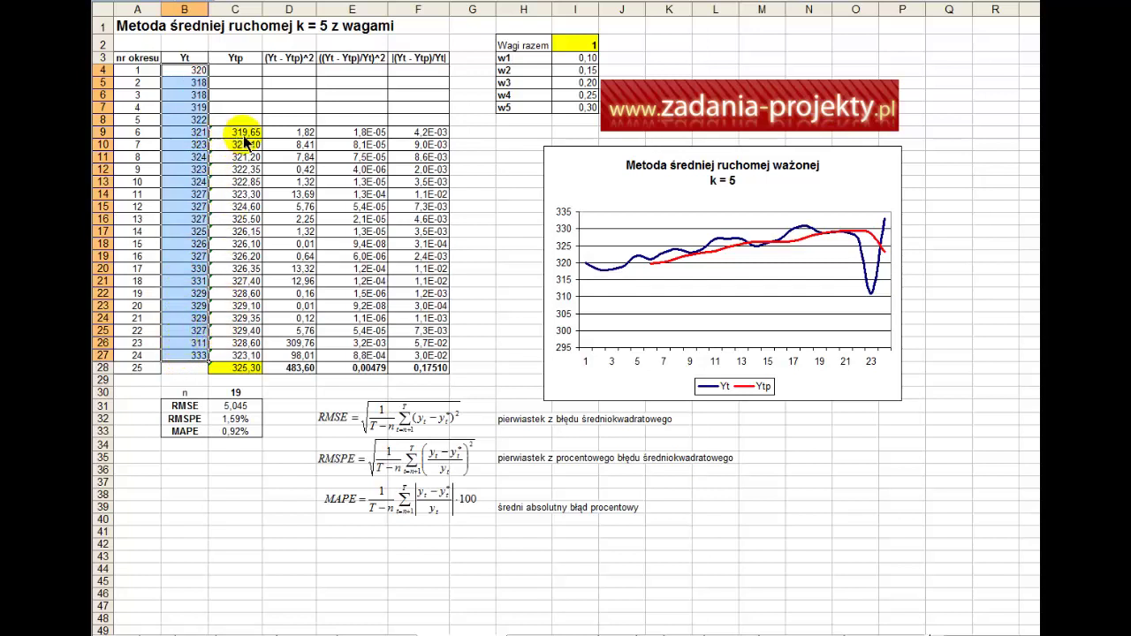
left_click_drag(239, 134, 246, 357)
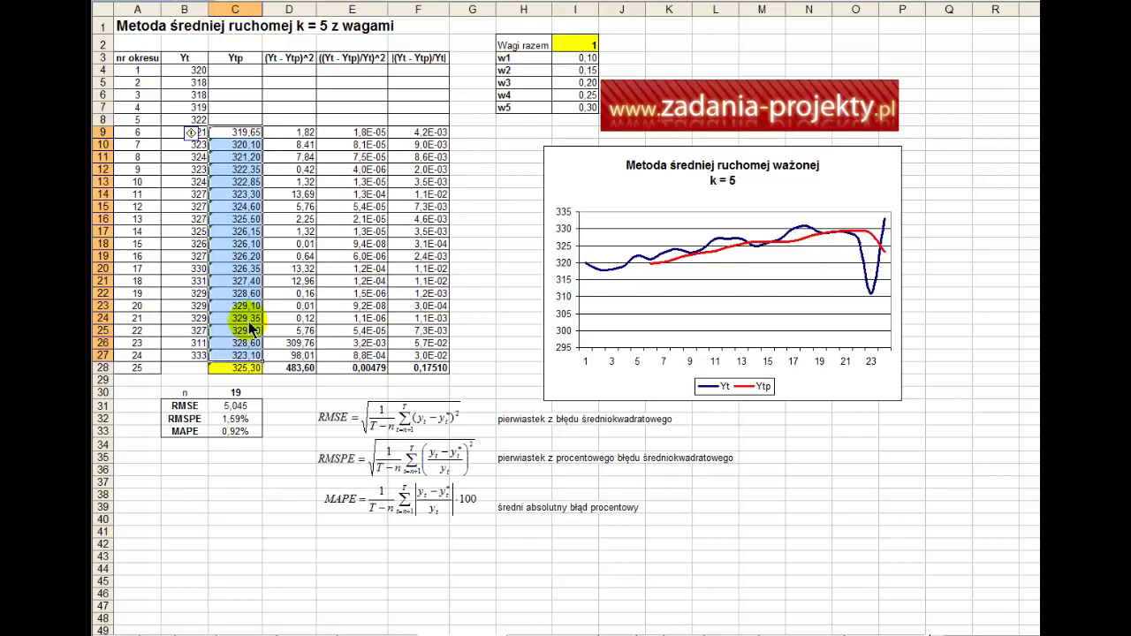
left_click(220, 370)
double_click(219, 366)
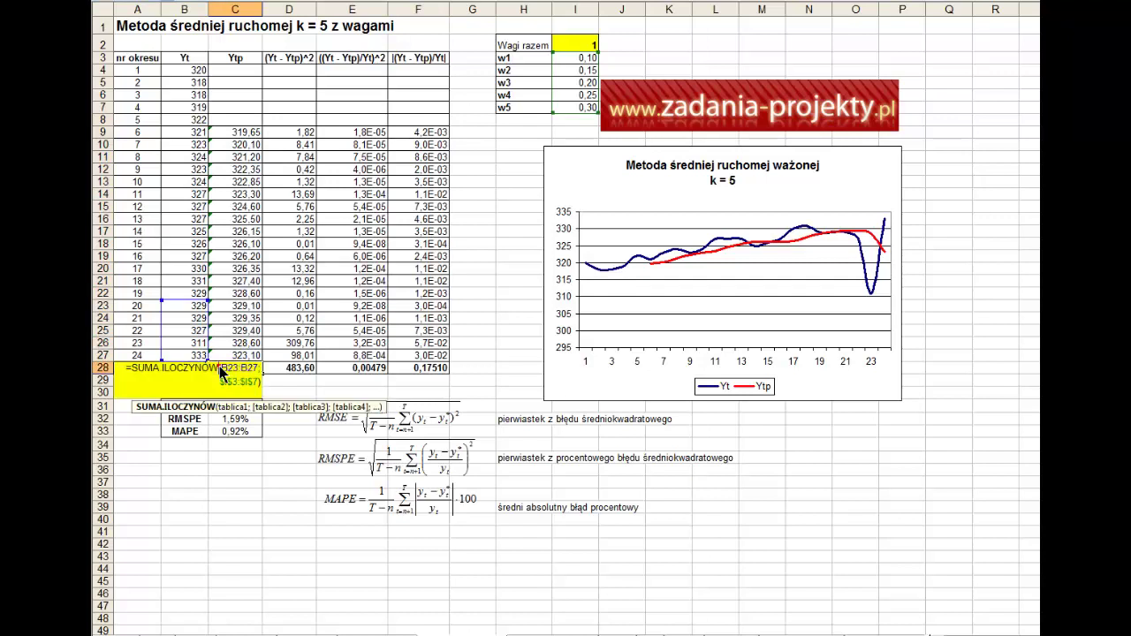
key("Escape")
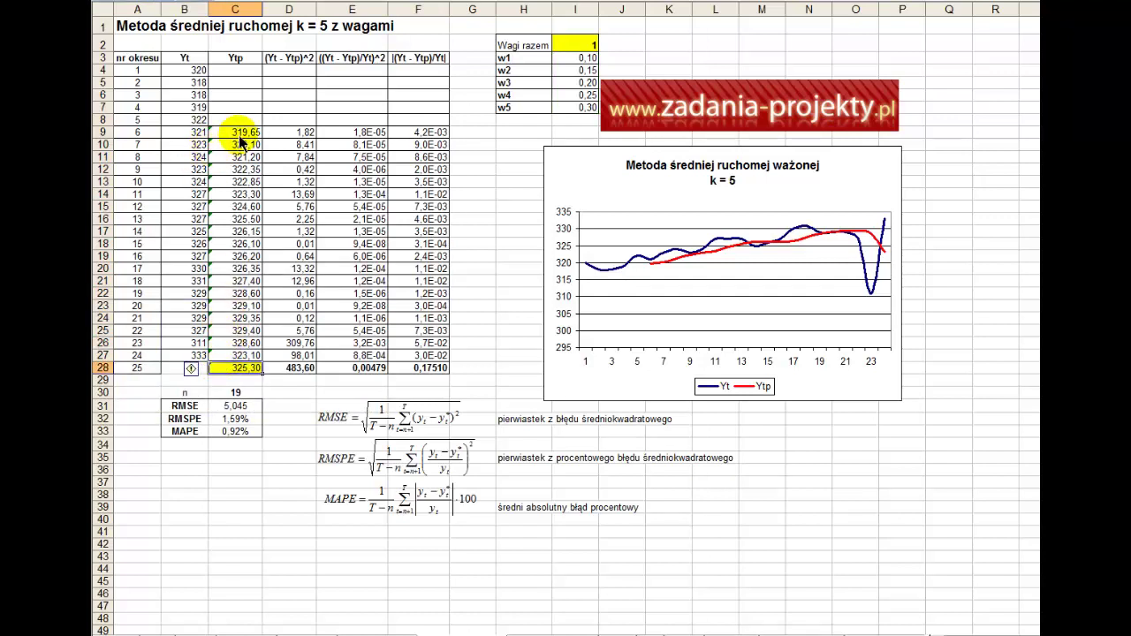
- Review the first five Yt values, the weights w1–w5 in I3:I7 and their total in I2
left_click(247, 132)
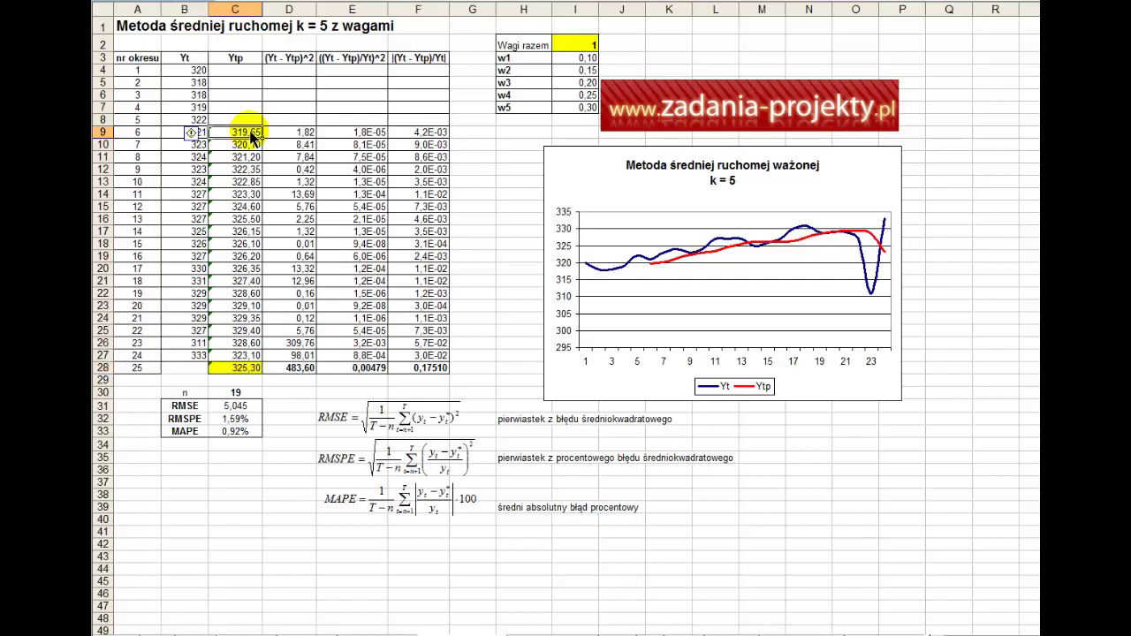
left_click_drag(183, 120, 198, 79)
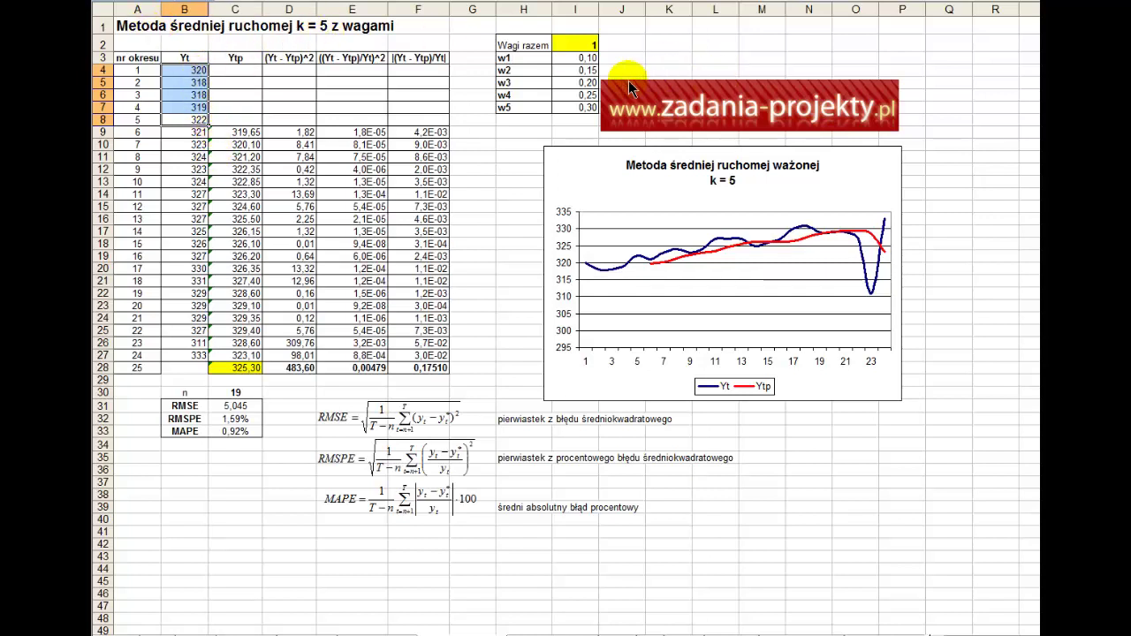
left_click_drag(592, 62, 590, 109)
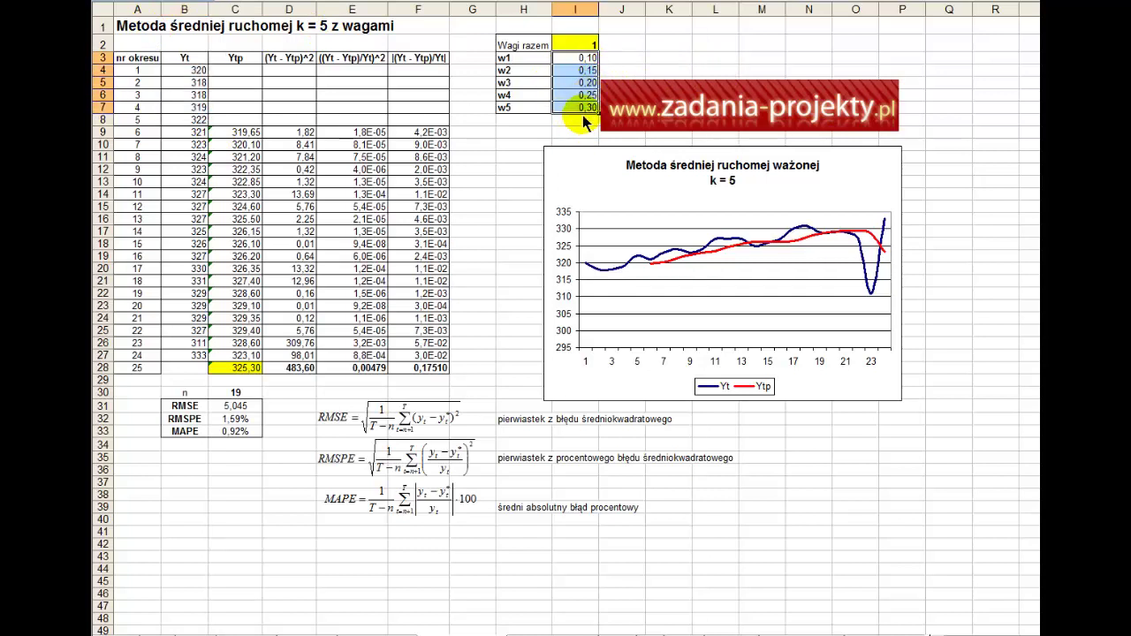
left_click(563, 57)
left_click_drag(564, 60, 564, 108)
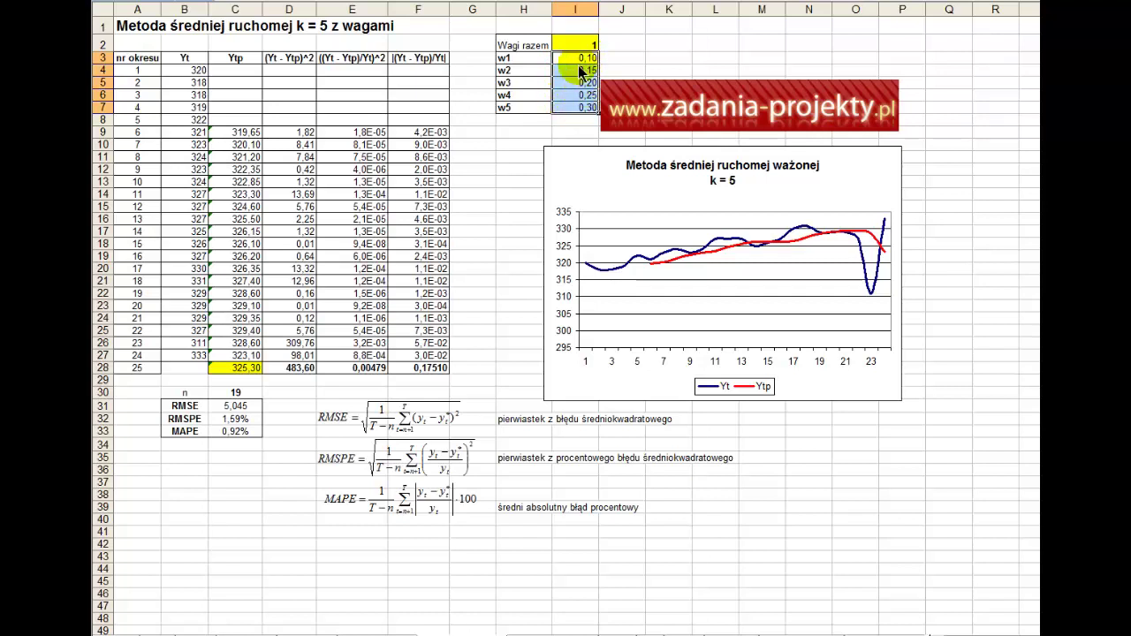
left_click_drag(575, 57, 594, 111)
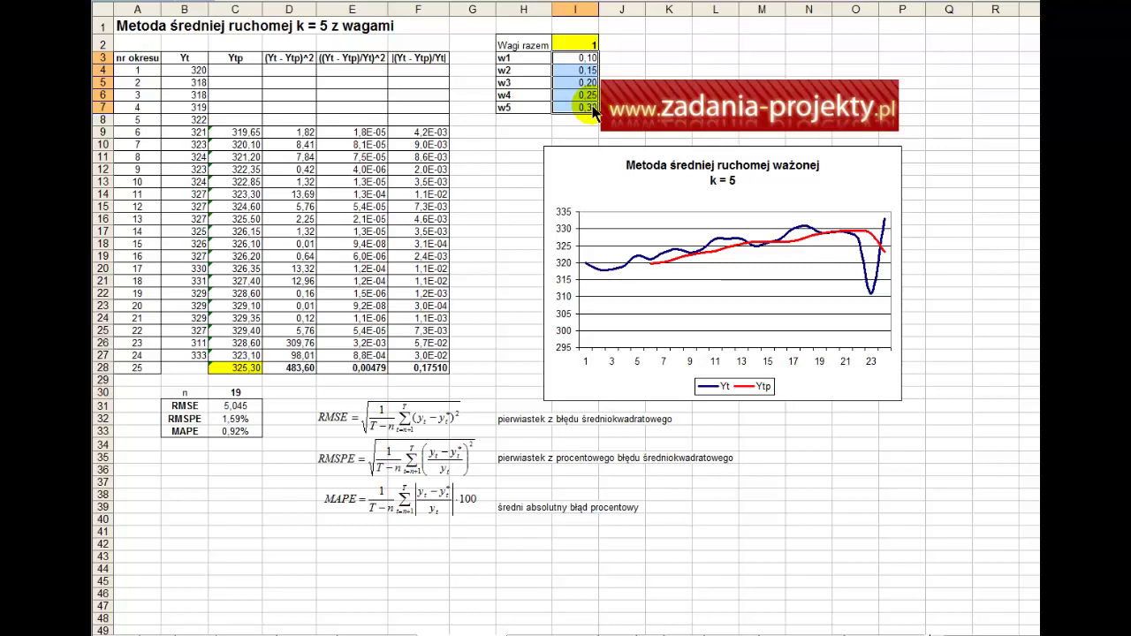
left_click(576, 45)
double_click(576, 45)
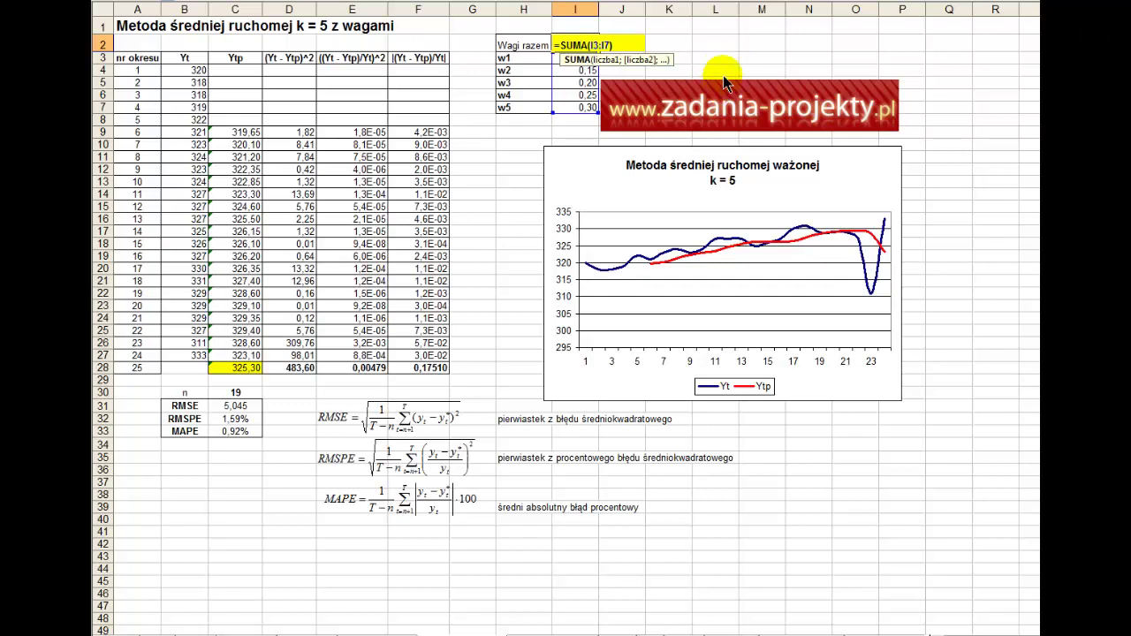
key("Escape")
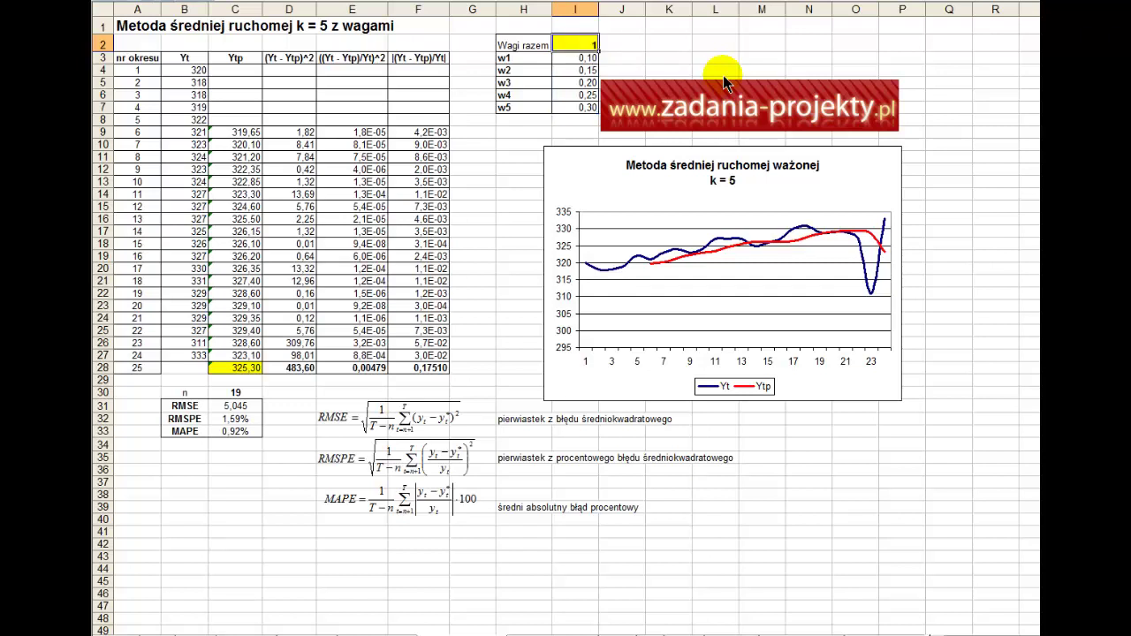
left_click(531, 61)
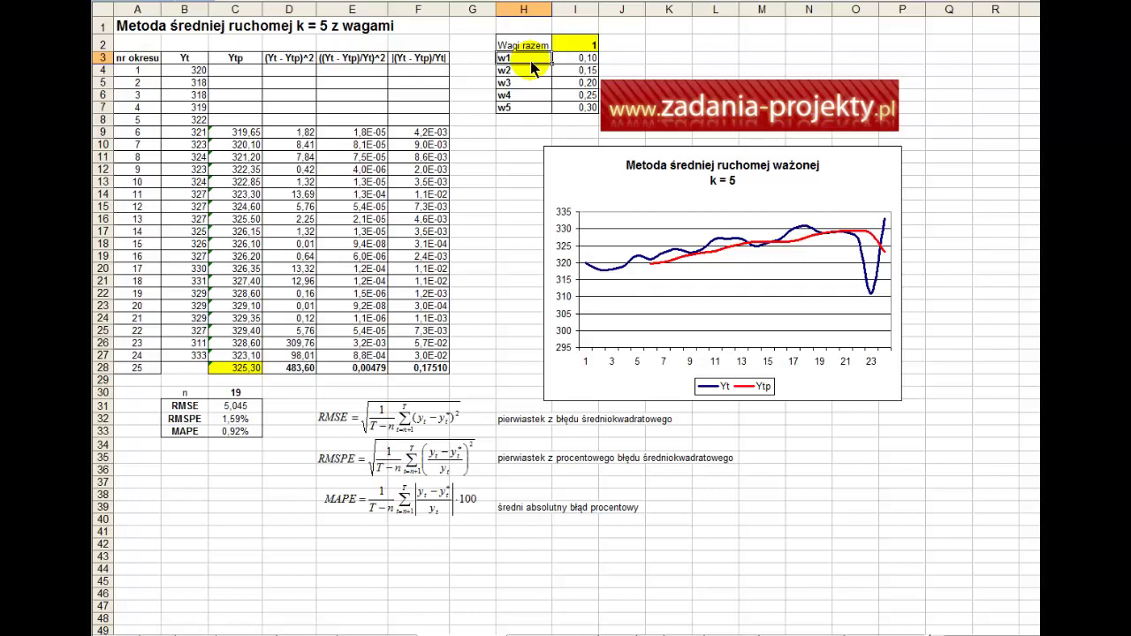
left_click(579, 60)
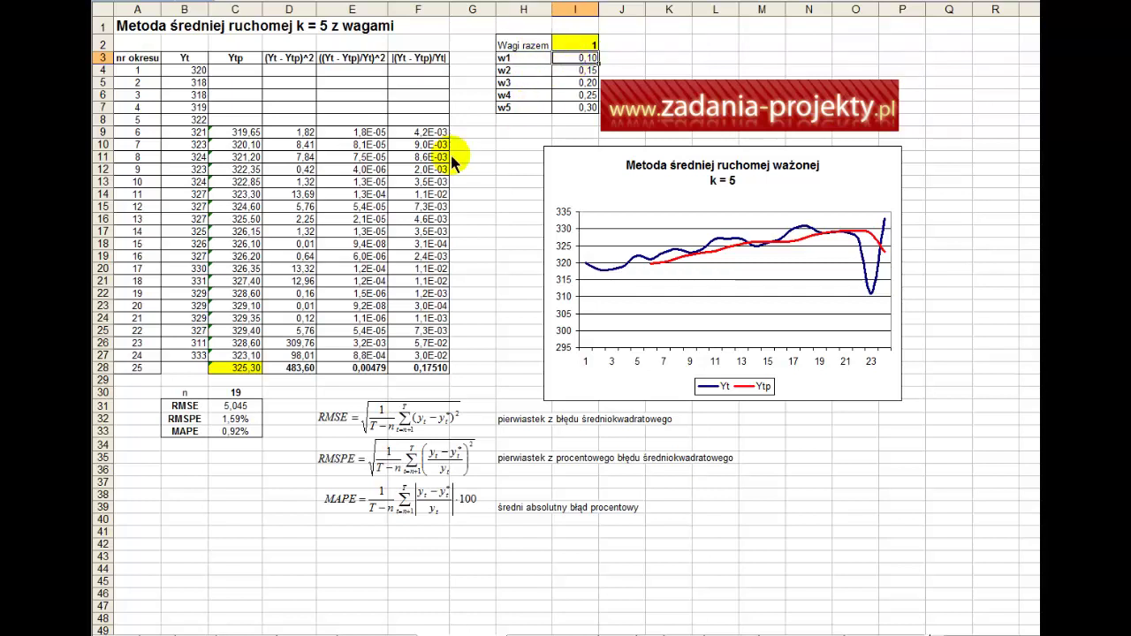
- Clear C9 and start a new SUMA.ILOCZYNÓW formula in it
double_click(235, 134)
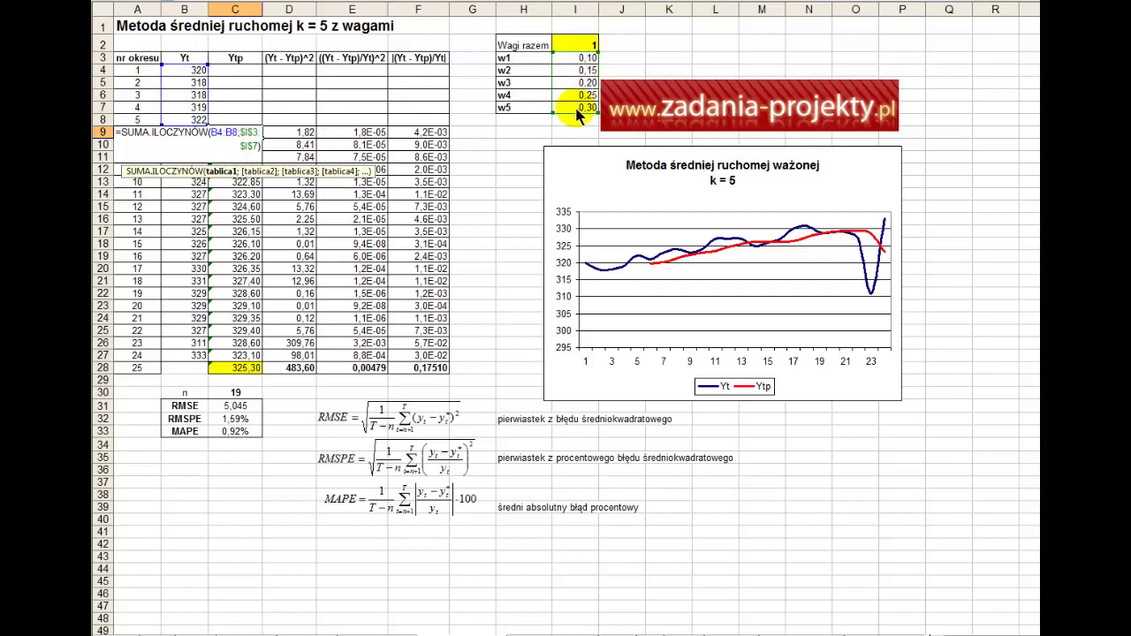
key("Return")
key("Delete")
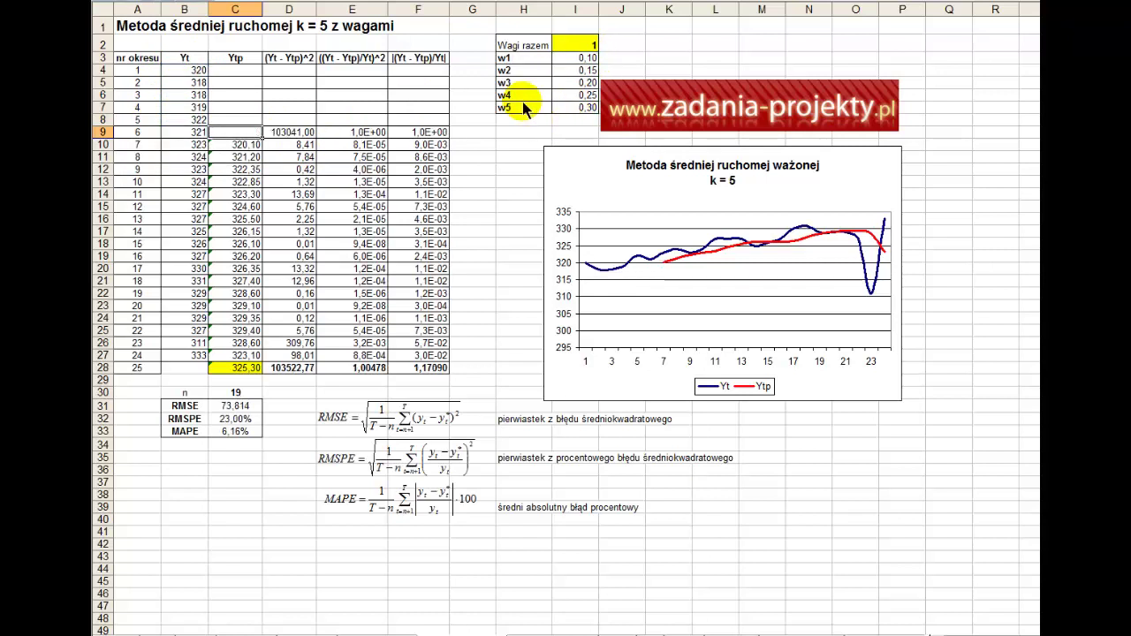
type("=średnia.")
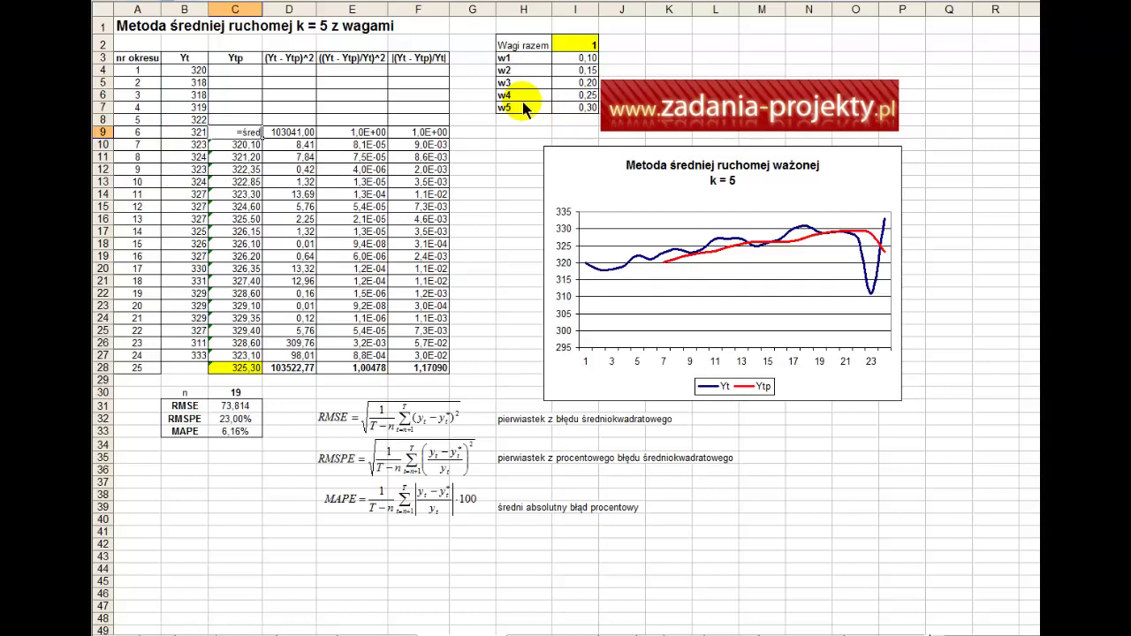
key("BackSpace")
key("BackSpace")
key("BackSpace")
key("BackSpace")
key("BackSpace")
key("BackSpace")
key("BackSpace")
key("BackSpace")
type("suma.iloczynów(")
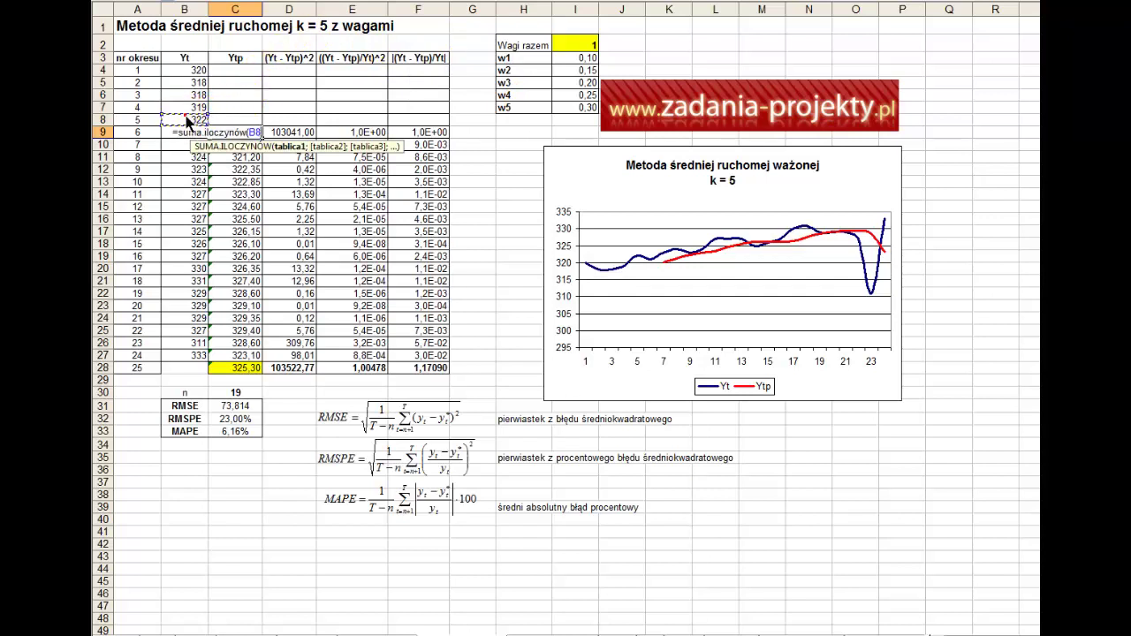
- Complete C9 as =SUMA.ILOCZYNÓW(B4:B8;$I$3:$I$7), giving 319,65
left_click_drag(189, 121, 185, 75)
type(";")
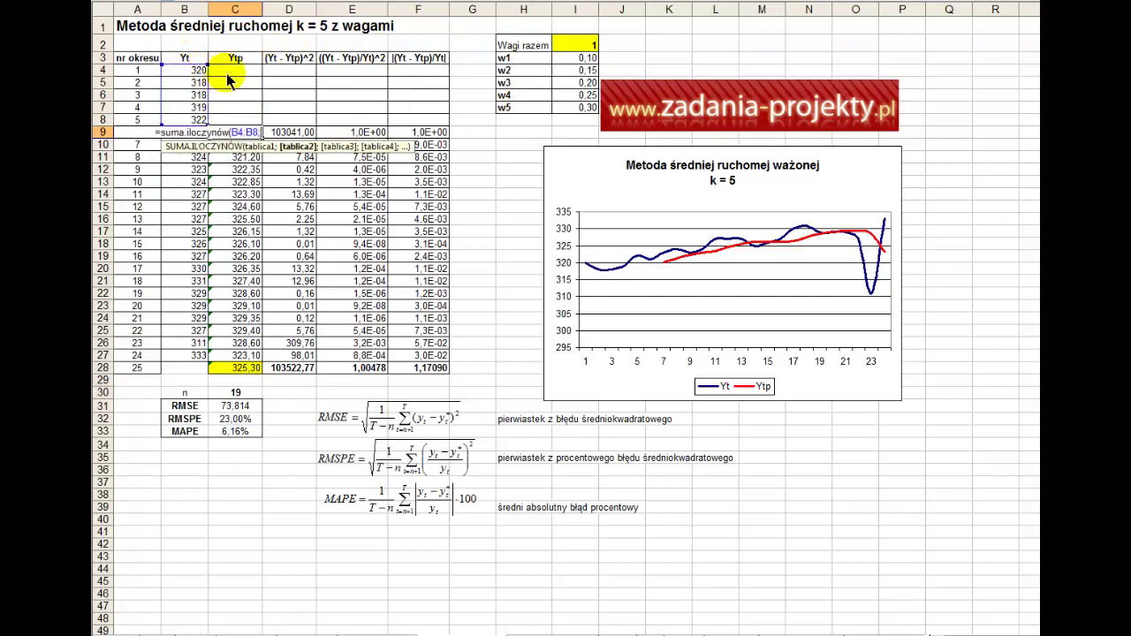
left_click_drag(582, 108, 585, 60)
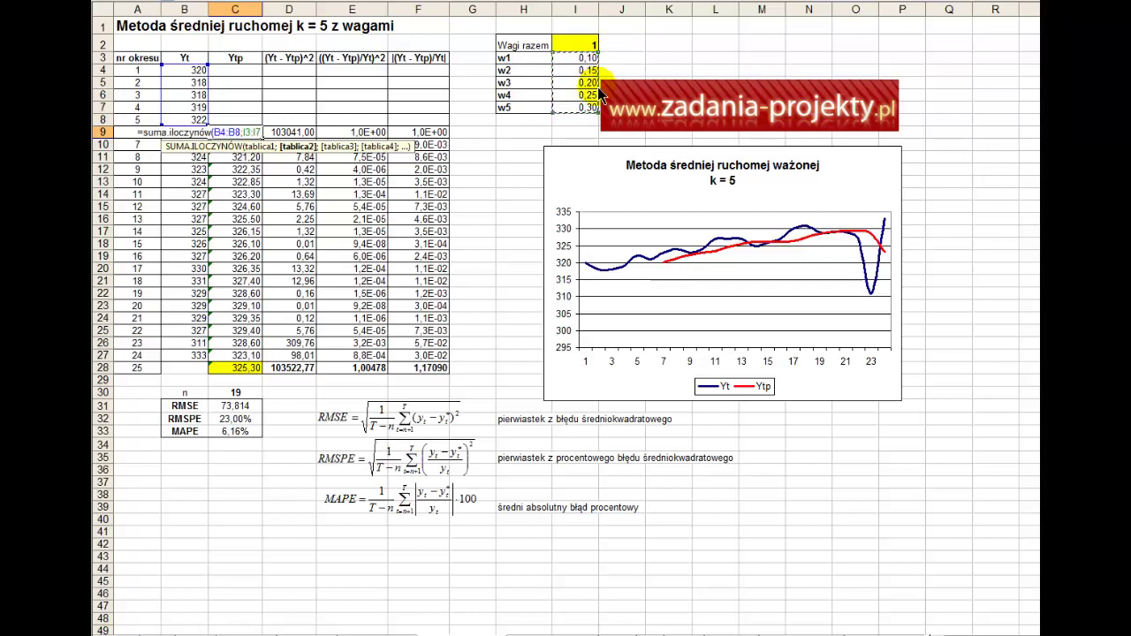
left_click_drag(566, 60, 570, 103)
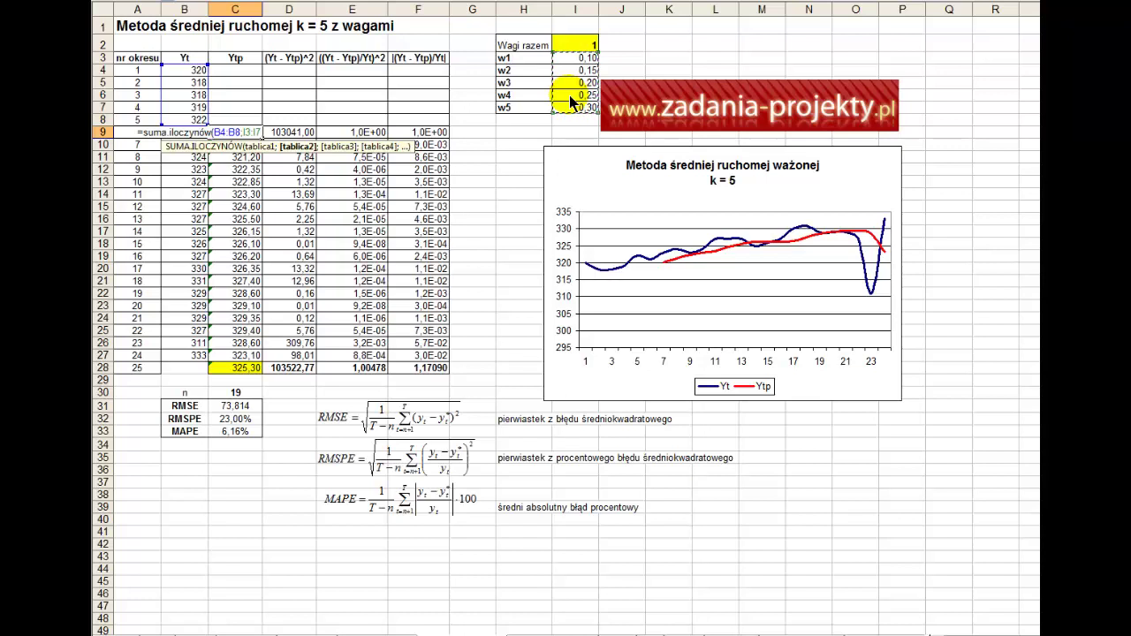
key("F4")
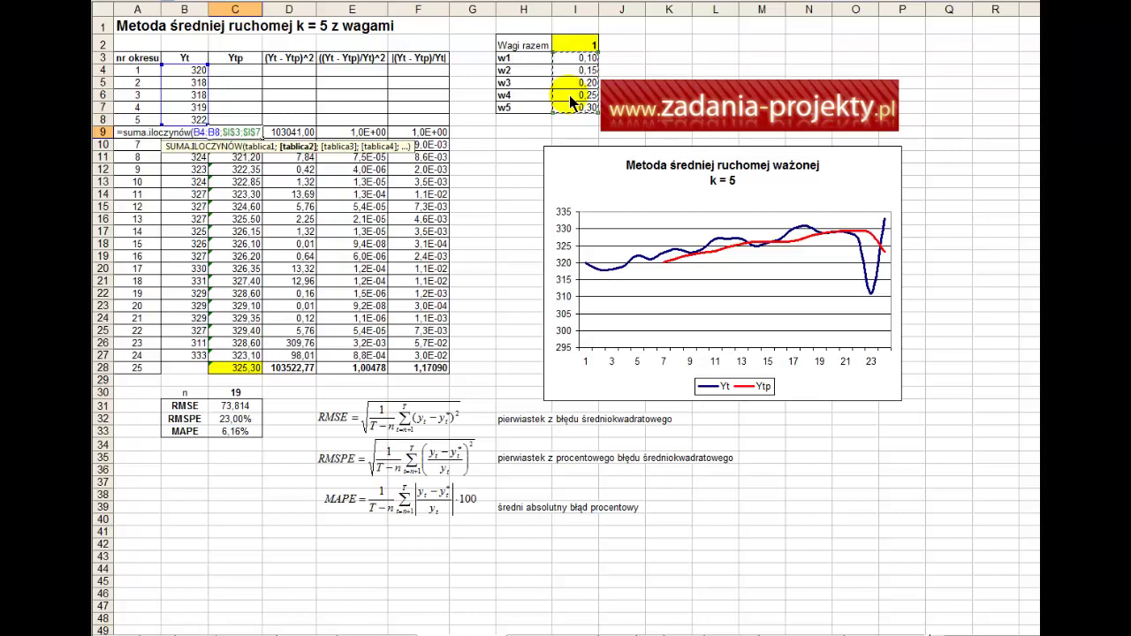
type(")")
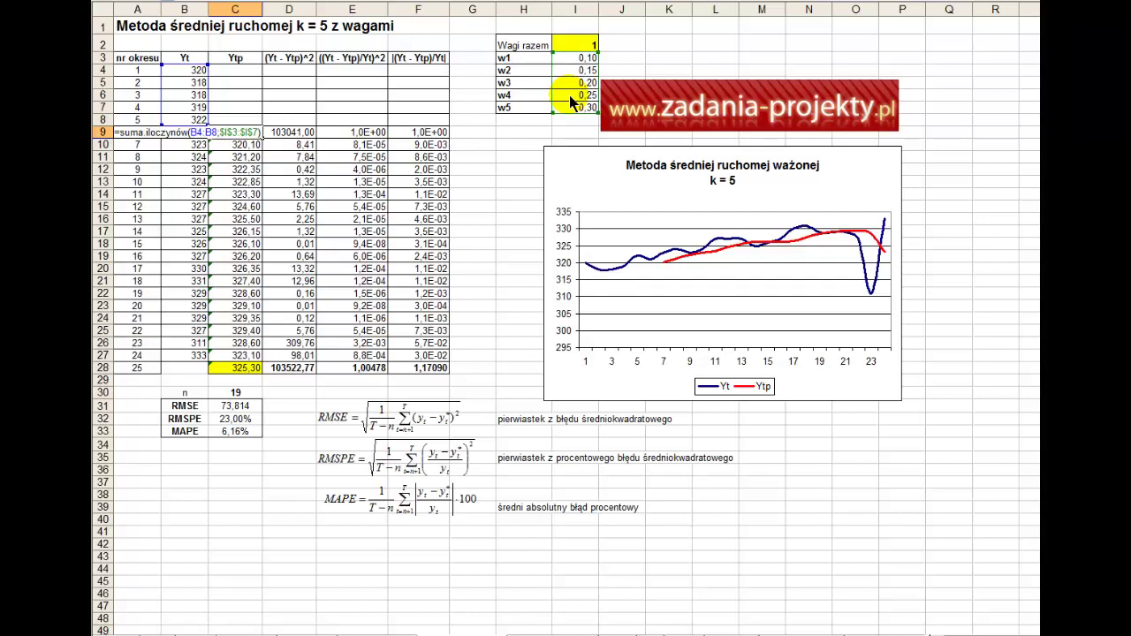
key("Return")
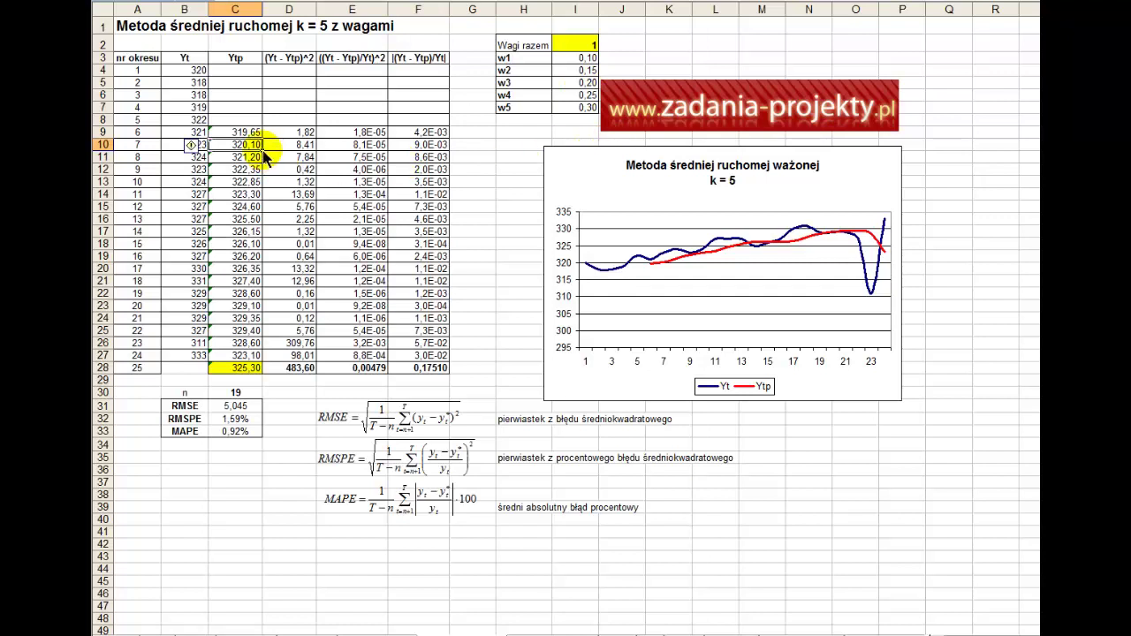
- Fill the forecast formula down to C27 and verify it uses B22:B26 with fixed weights I3:I7
left_click(237, 137)
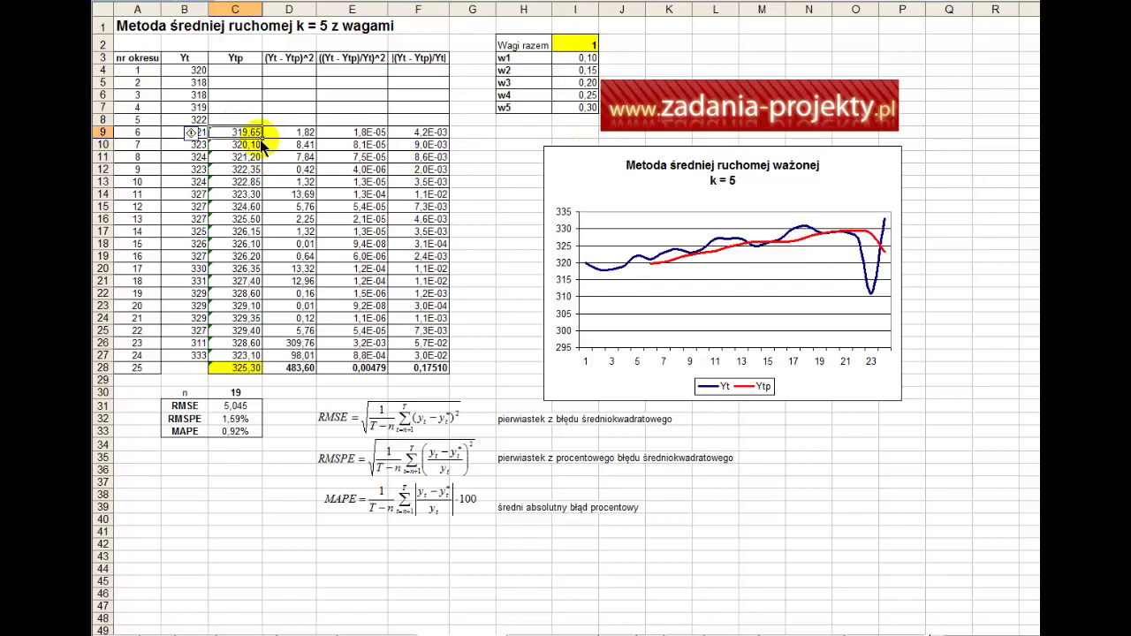
left_click_drag(262, 142, 256, 357)
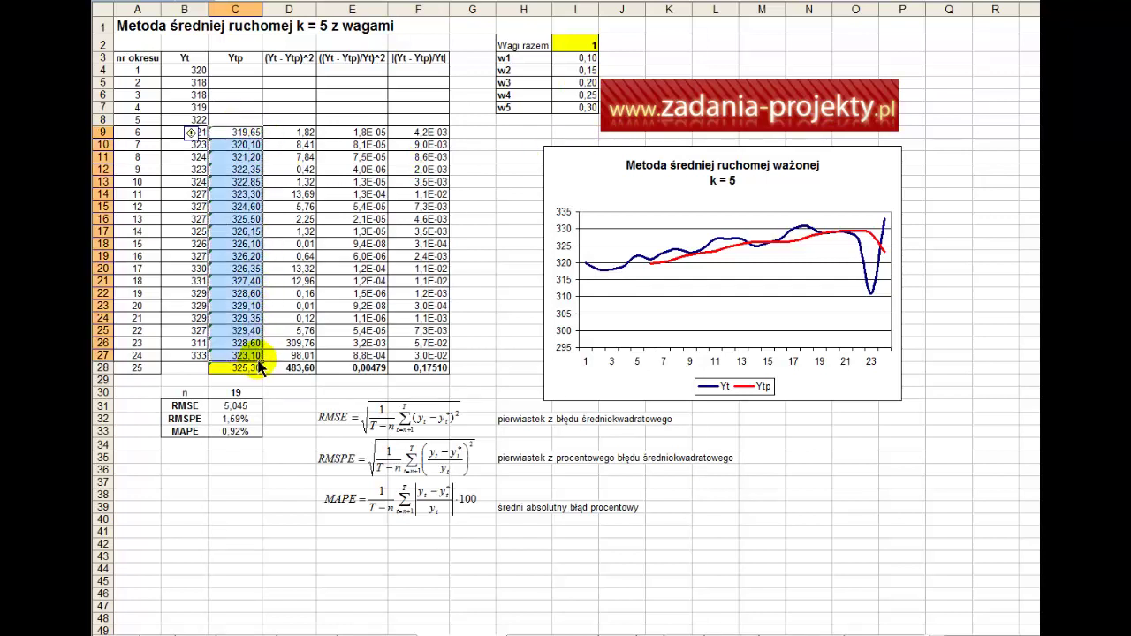
left_click(253, 357)
double_click(253, 357)
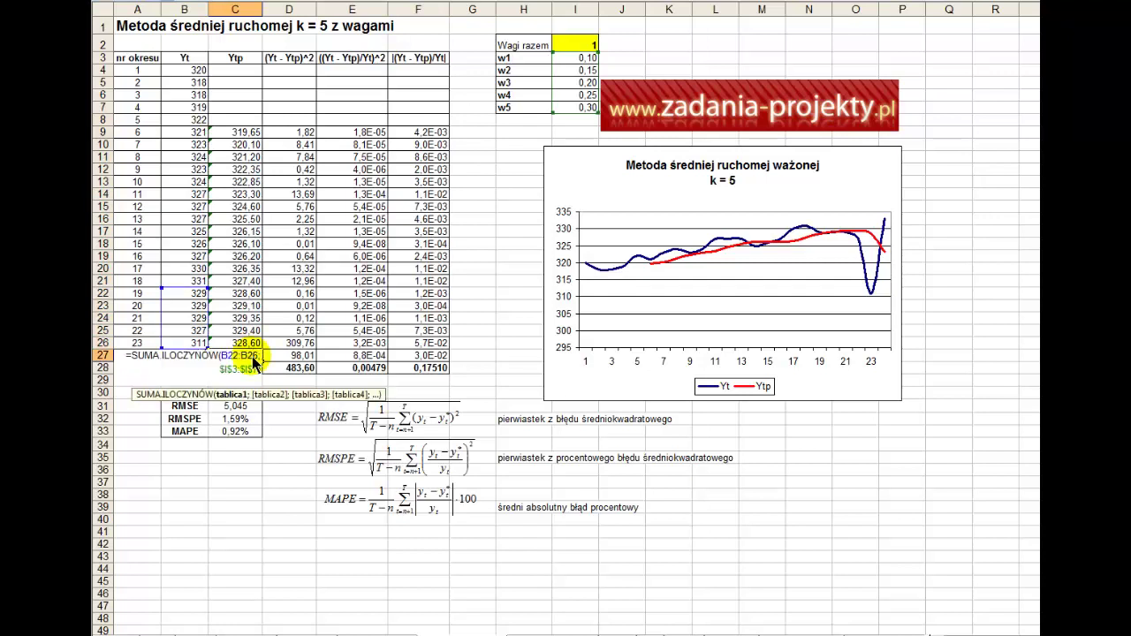
left_click(166, 288)
left_click(587, 113)
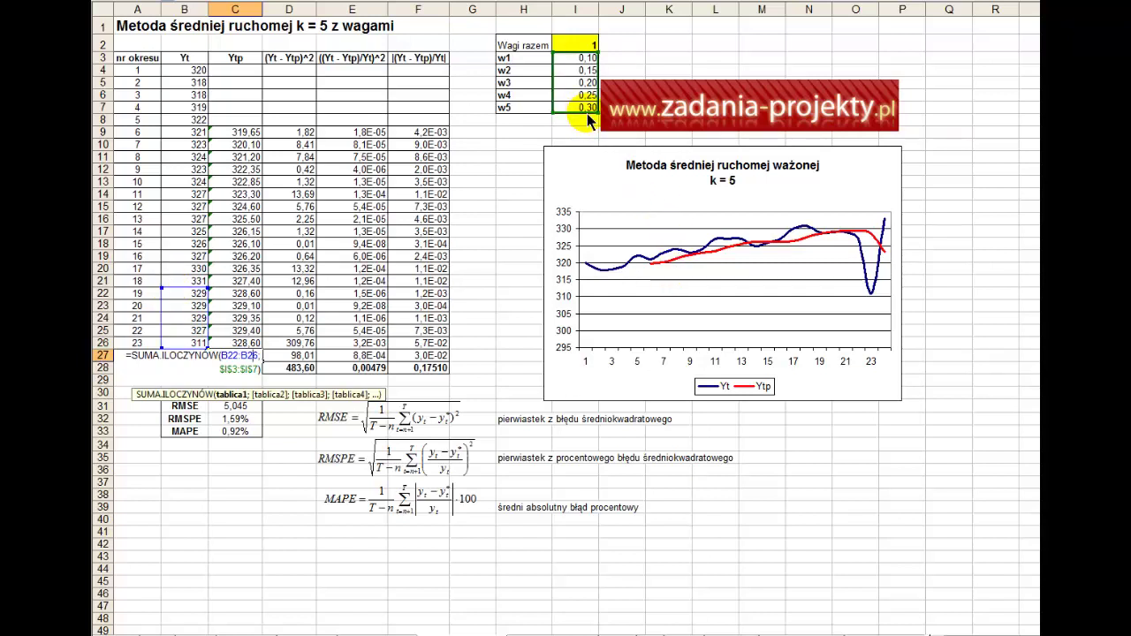
left_click(587, 113)
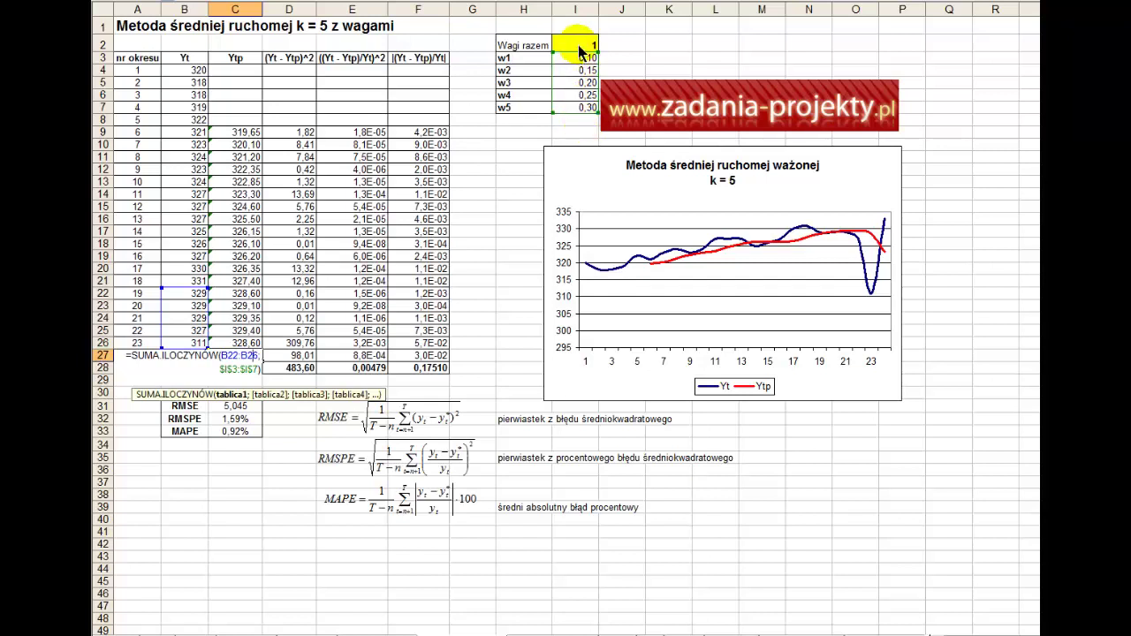
key("Return")
left_click(237, 355)
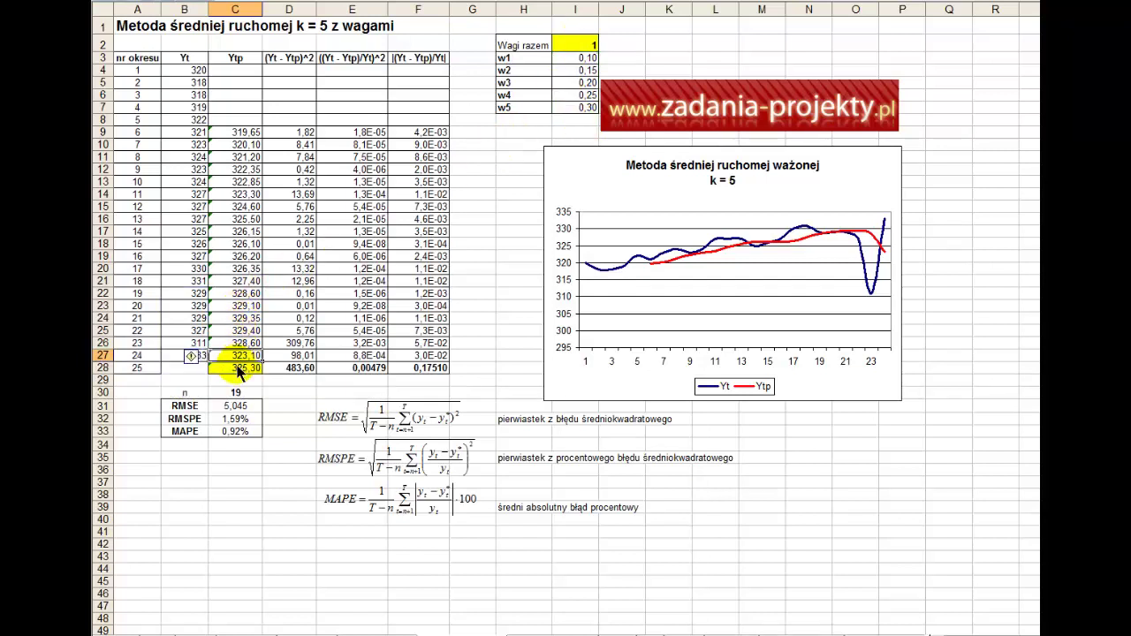
- Set C28 to =SUMA.ILOCZYNÓW(B23:B27;$I$3:$I$7), giving 325,30 for period 25
left_click(237, 370)
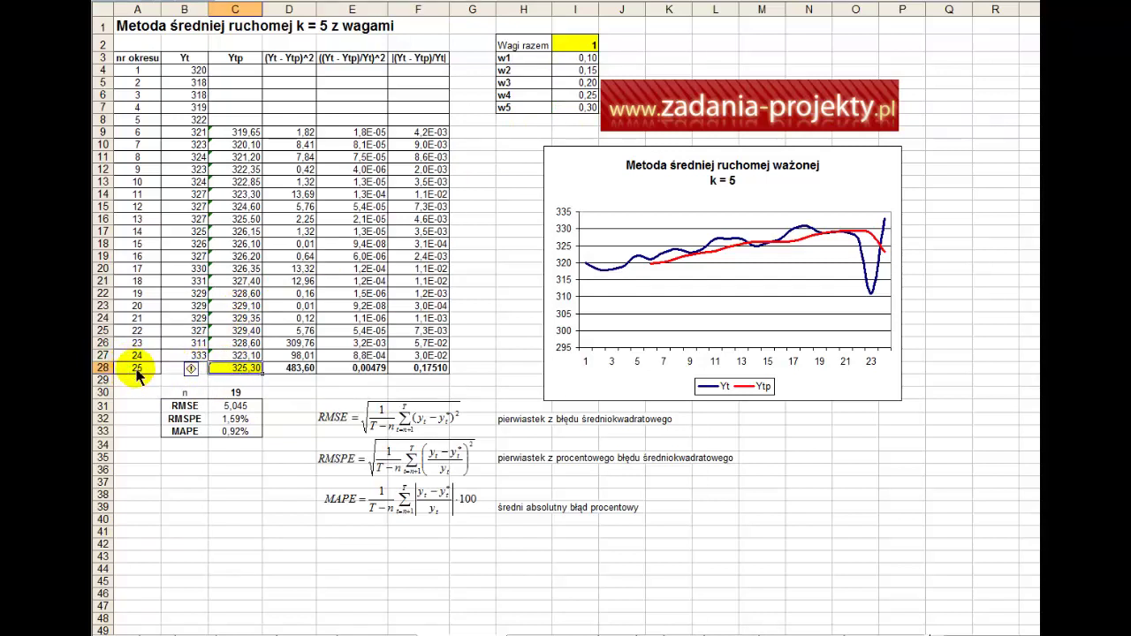
double_click(252, 371)
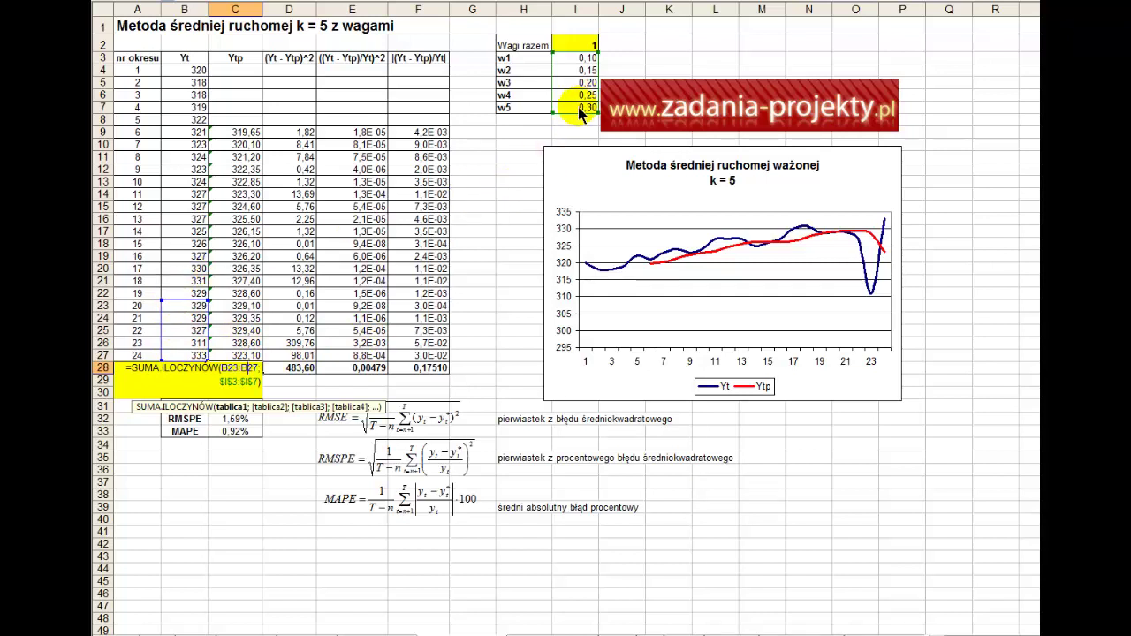
left_click_drag(580, 107, 584, 60)
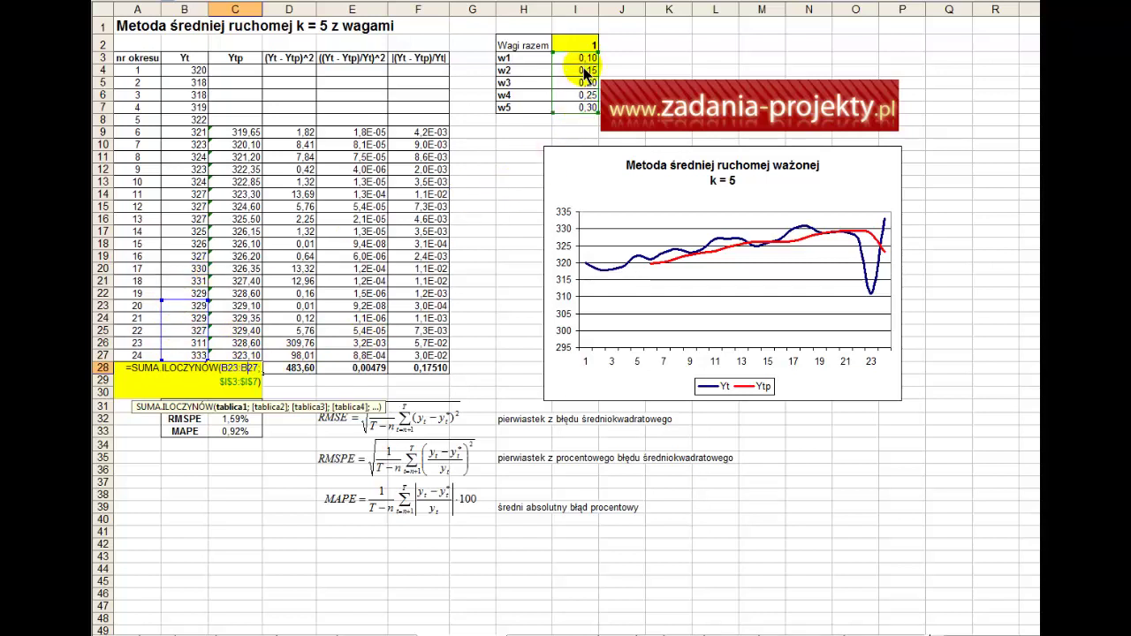
key("Return")
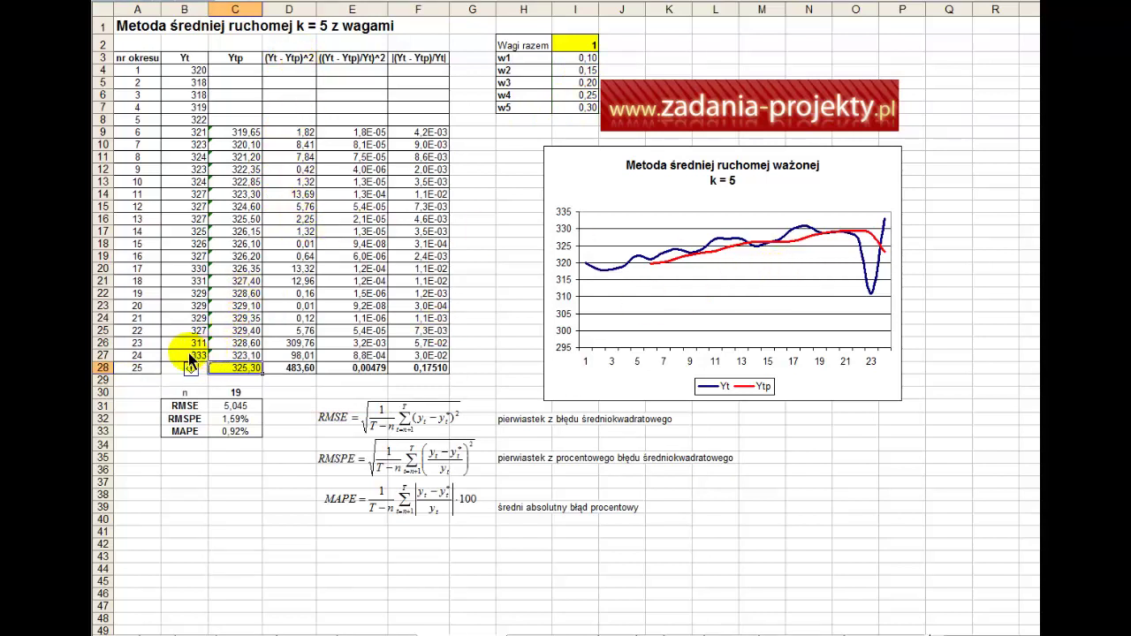
left_click(661, 265)
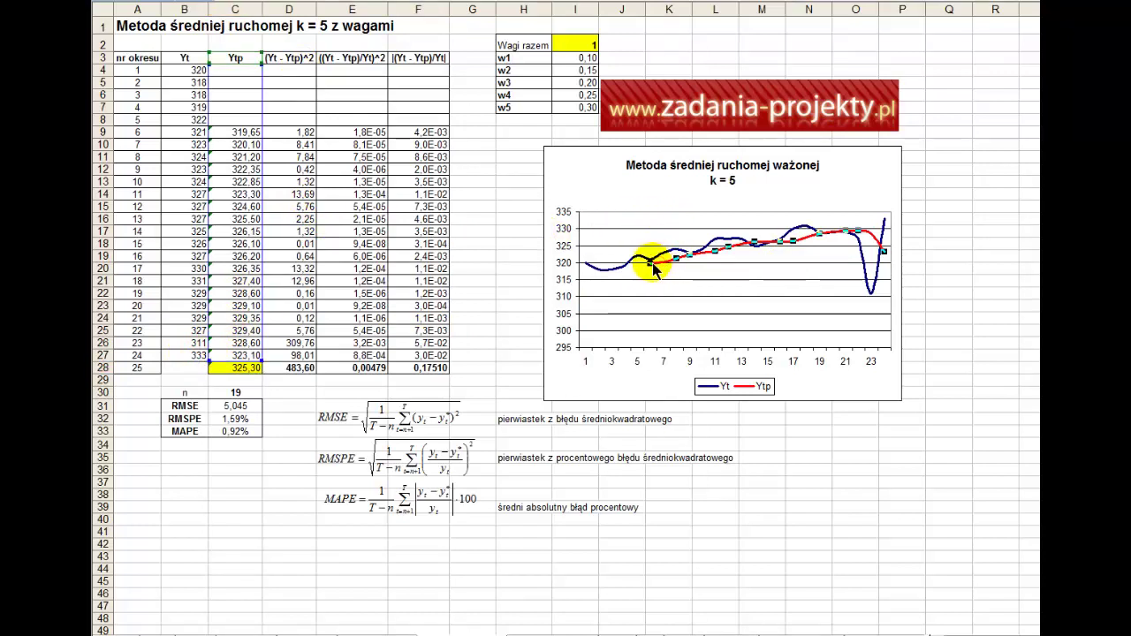
mouse_move(655, 269)
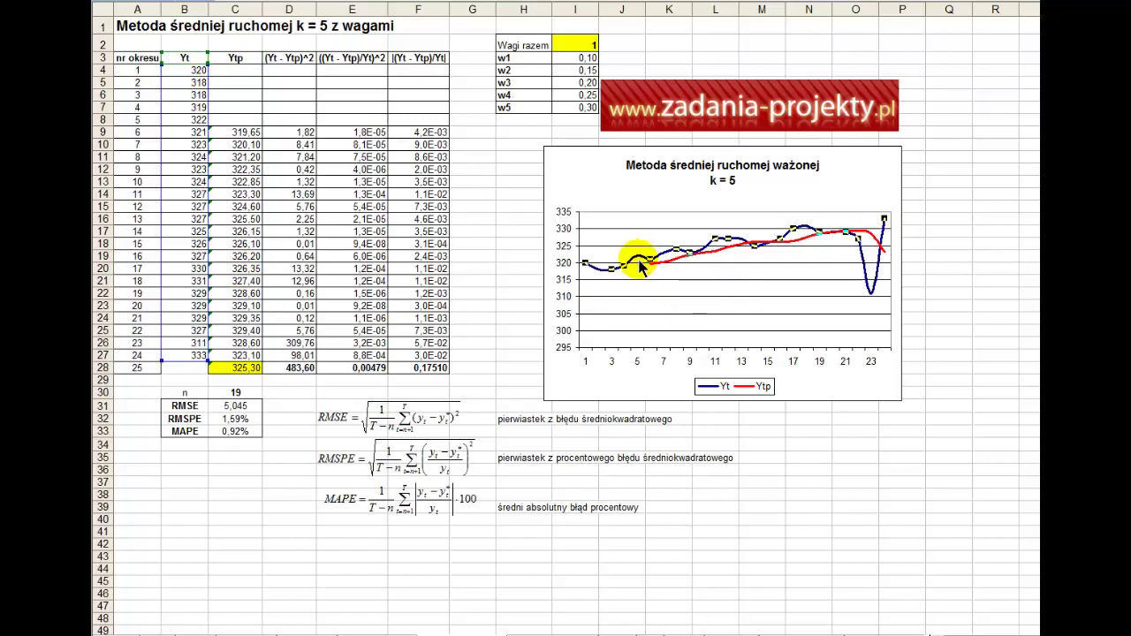
left_click(635, 256)
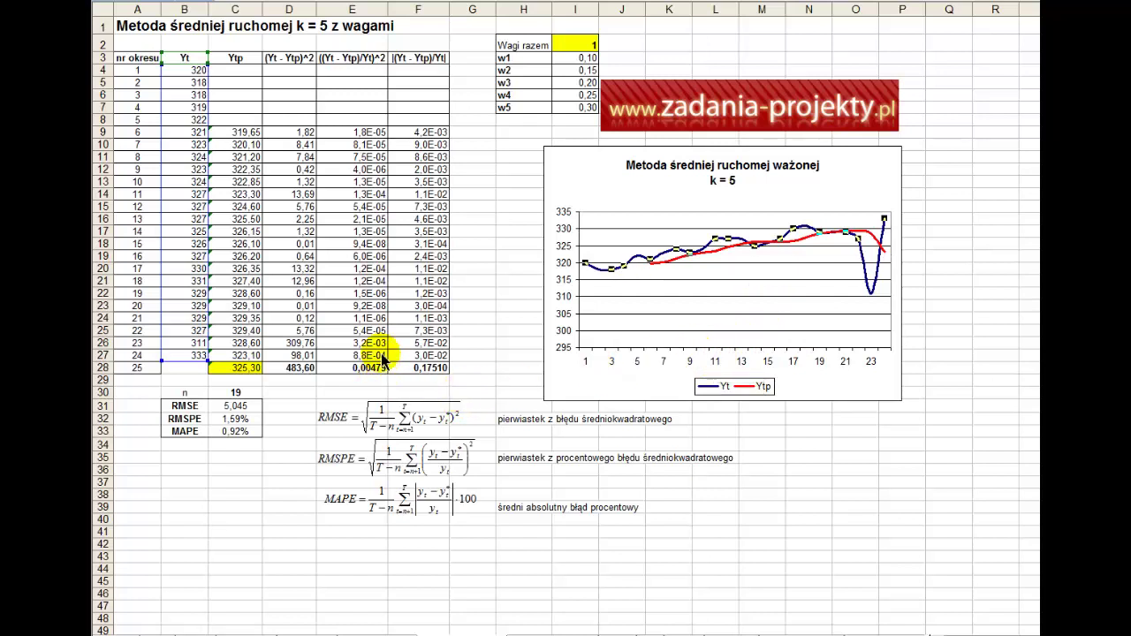
left_click(348, 322)
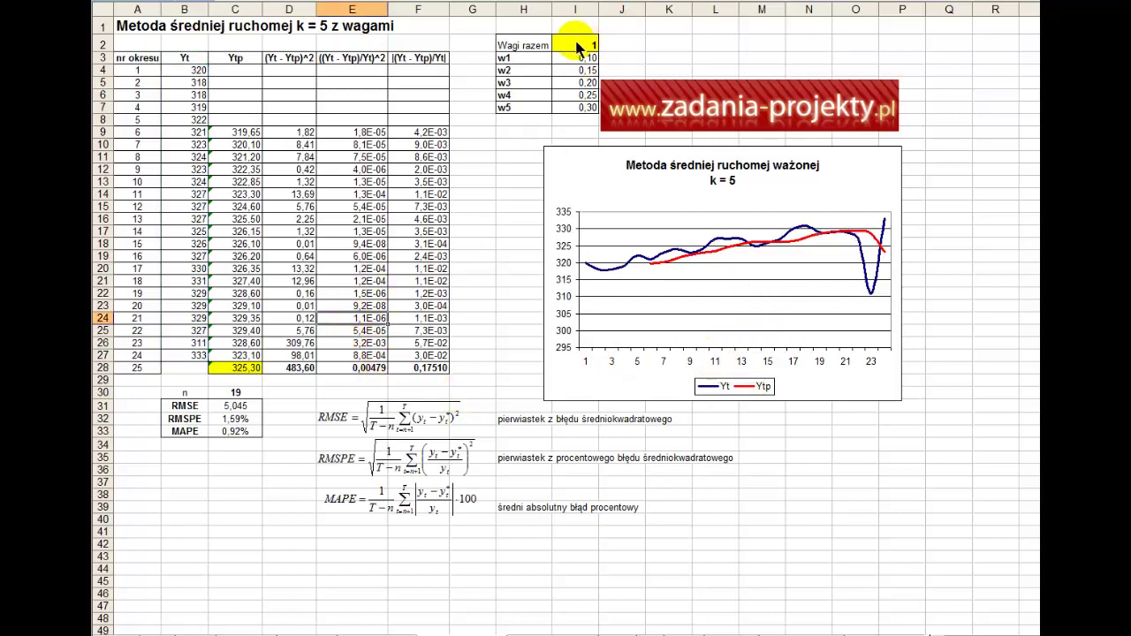
left_click_drag(574, 57, 581, 113)
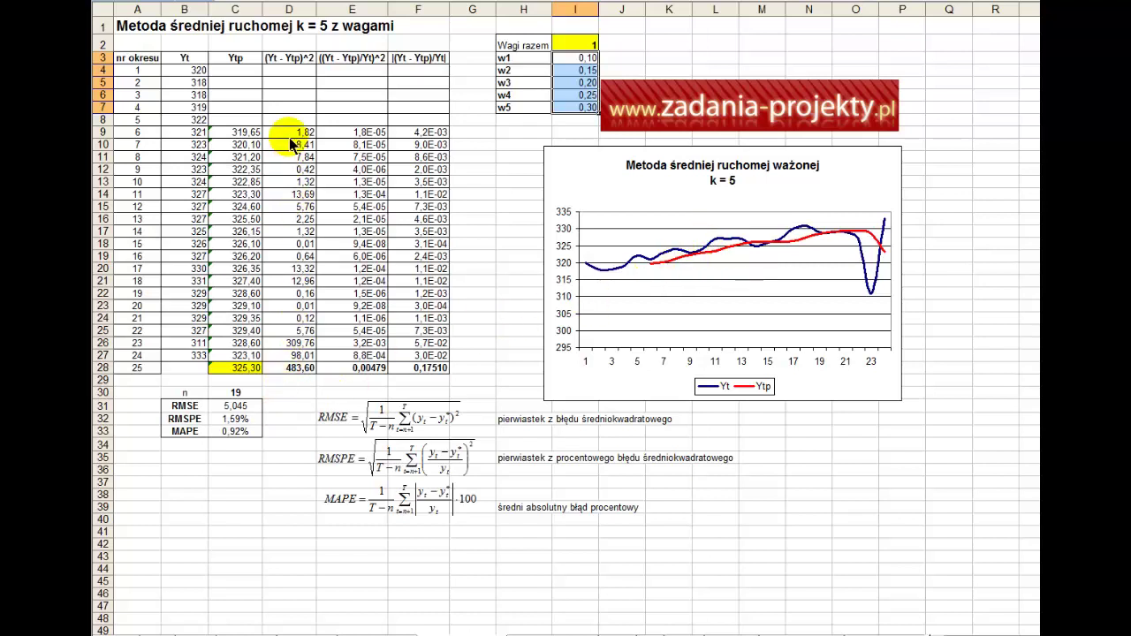
- Check the D9 squared-error formula =(B9-C9)^2 and clear the empty early-period cells
left_click(289, 63)
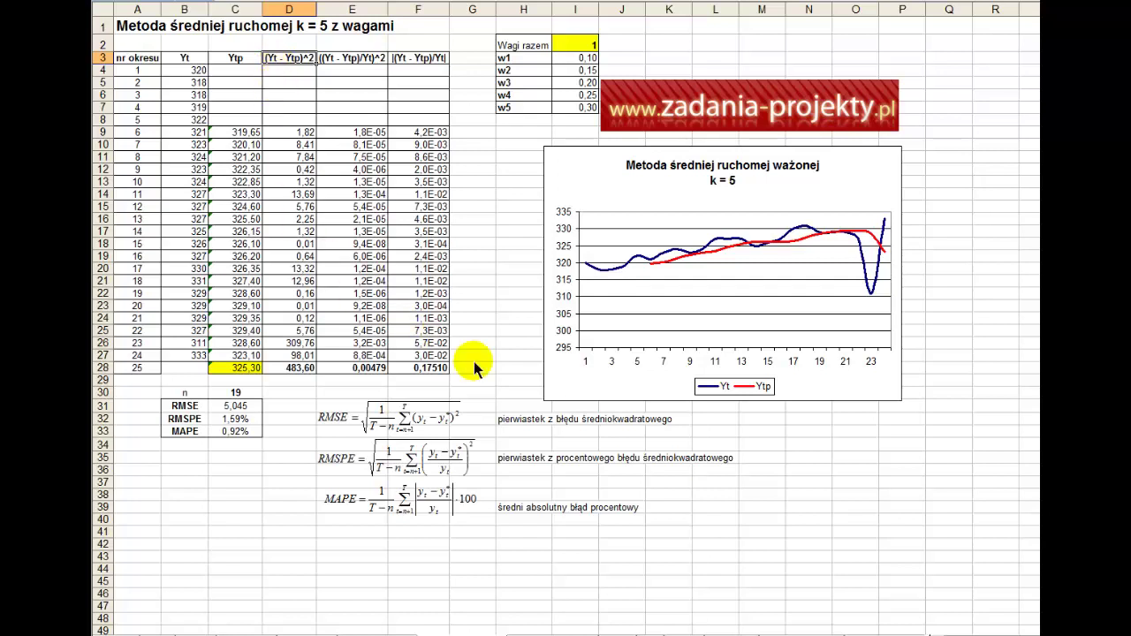
left_click(523, 420)
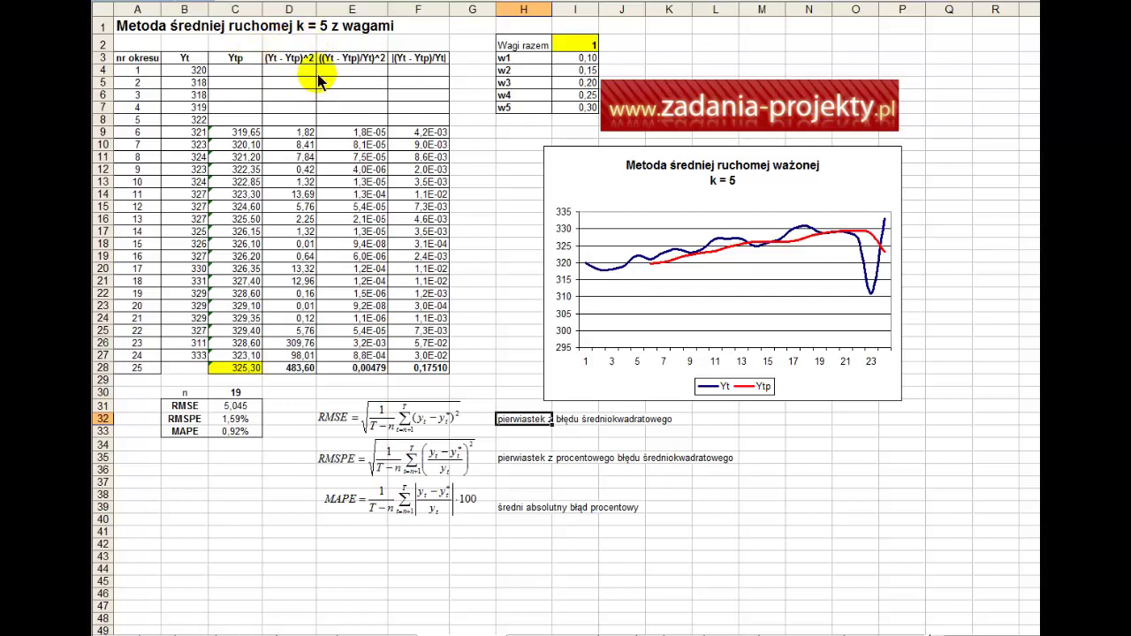
double_click(290, 133)
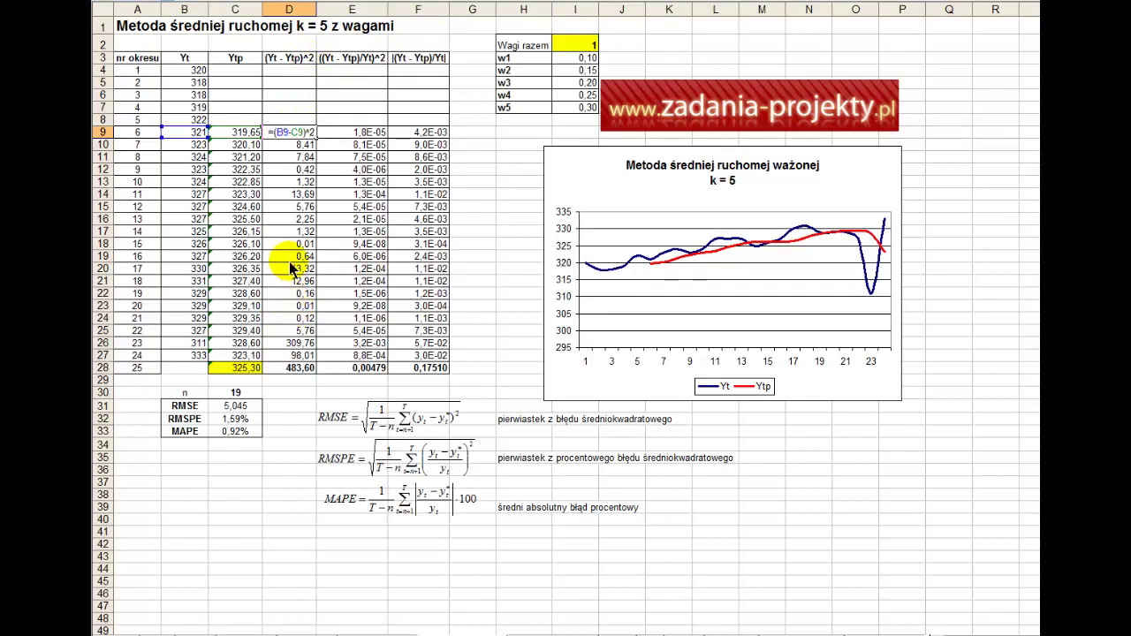
left_click(237, 113)
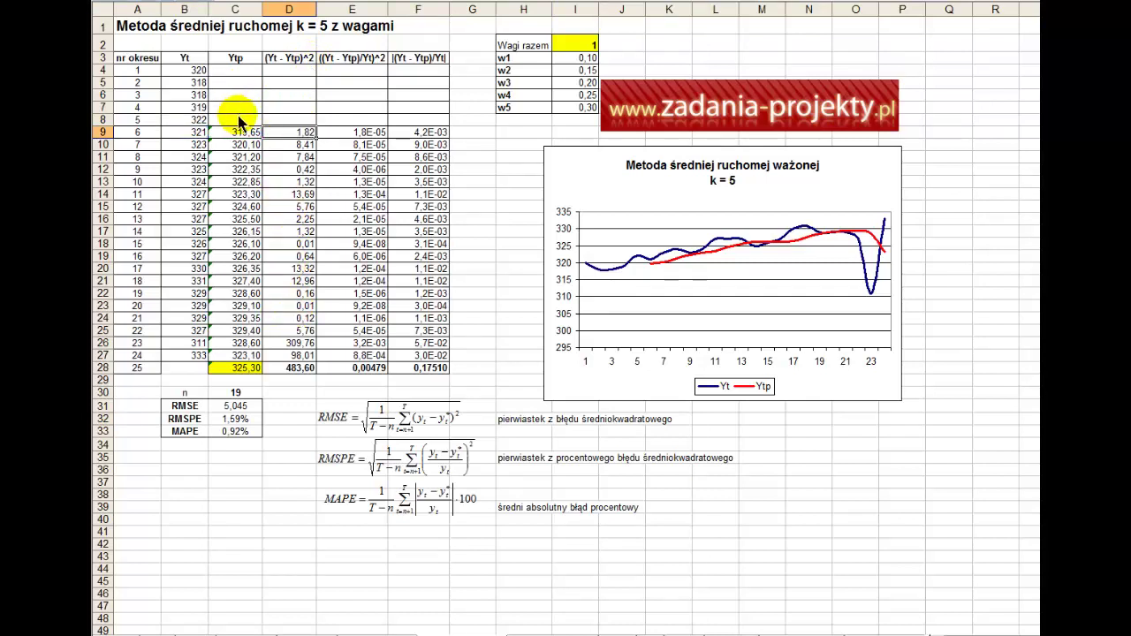
left_click_drag(237, 114, 410, 76)
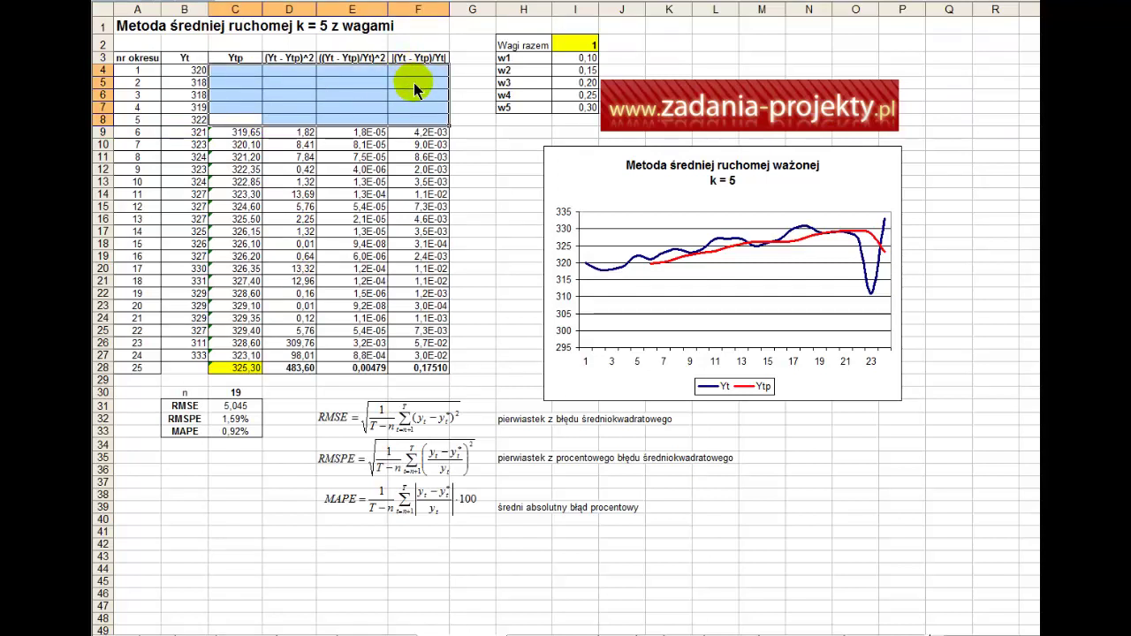
left_click(236, 119)
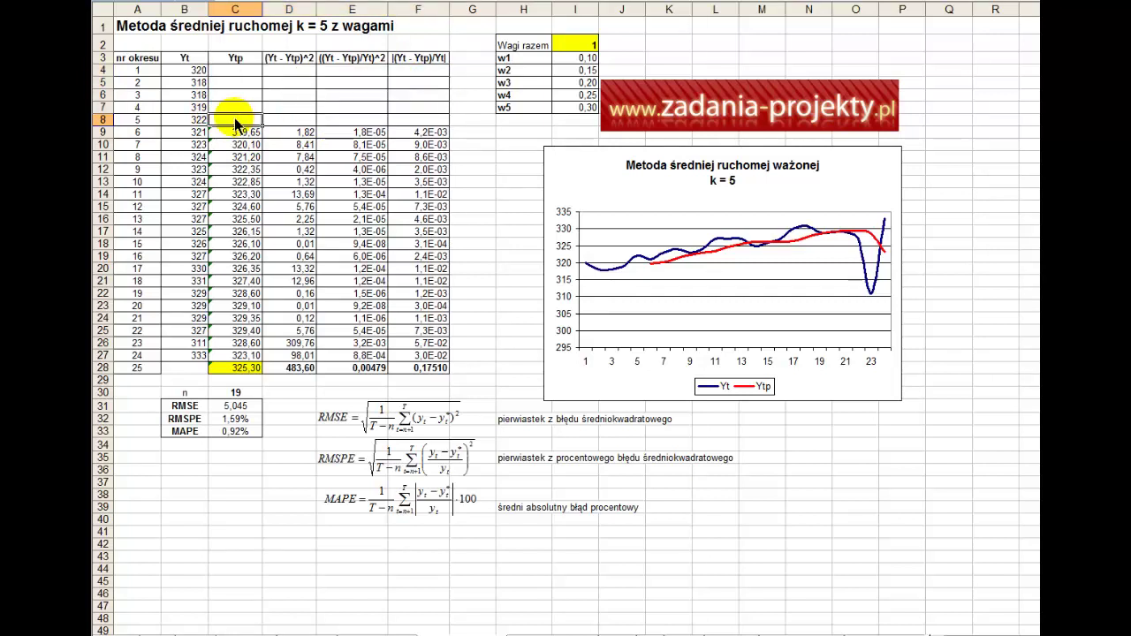
left_click_drag(235, 72, 238, 119)
double_click(296, 132)
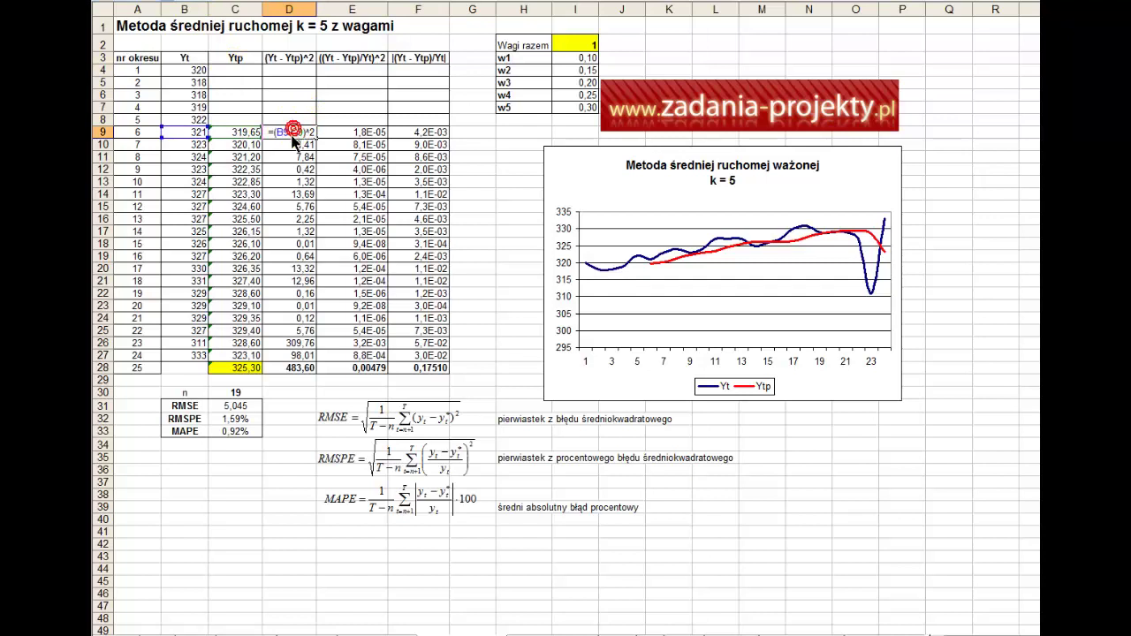
key("Escape")
- Copy the squared error down to D27 and total it in D28 with =SUMA(D5:D27), giving 483,60
left_click_drag(315, 138, 300, 357)
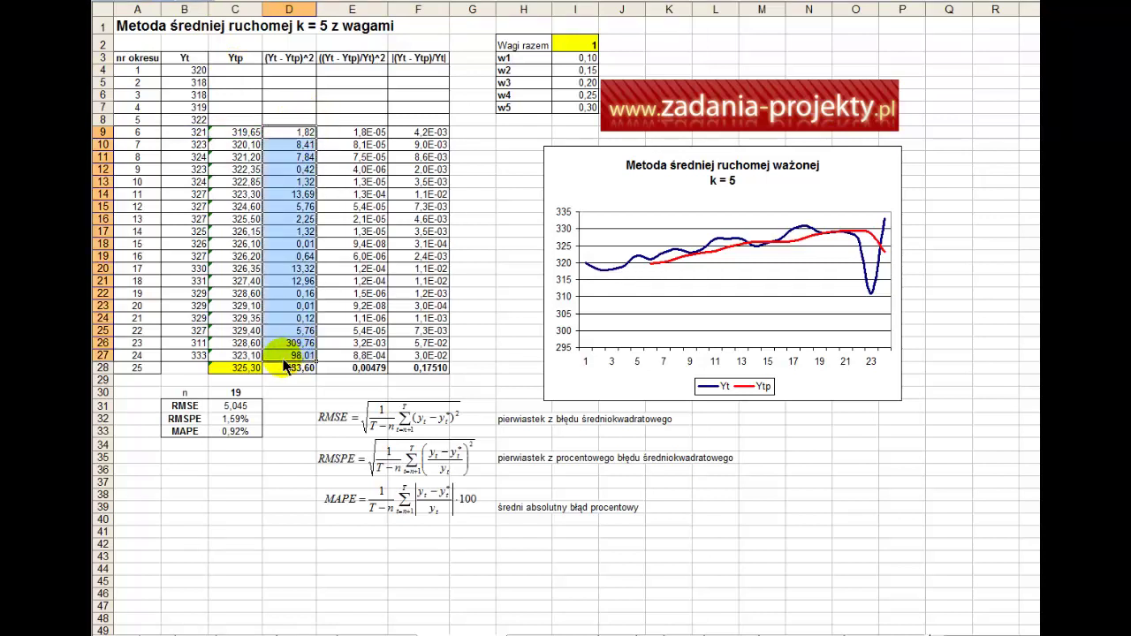
double_click(274, 369)
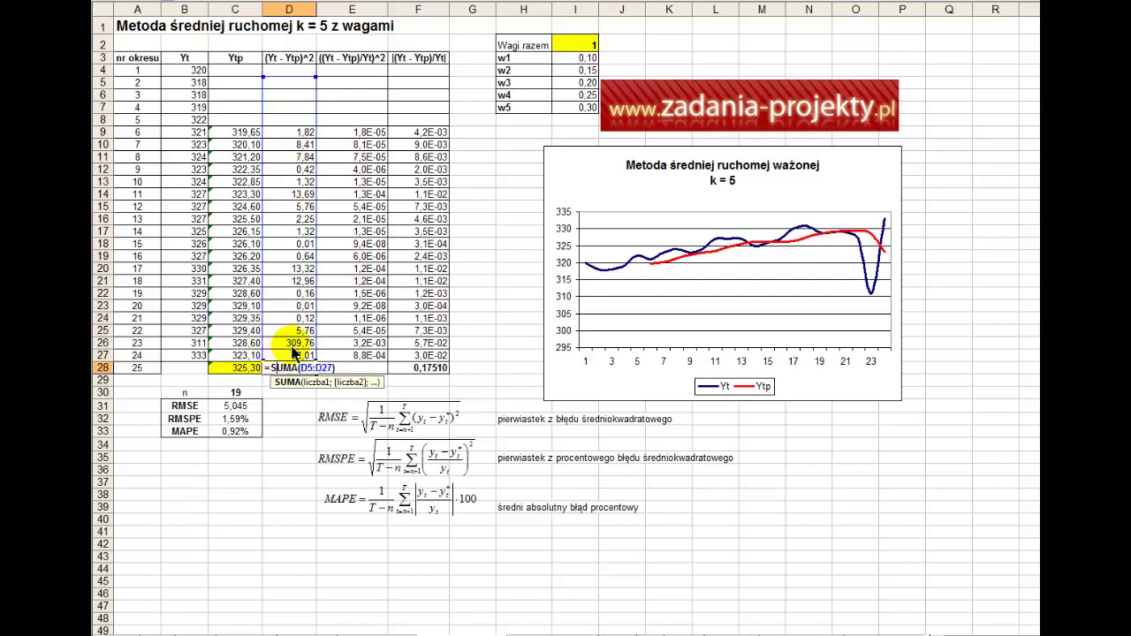
key("Return")
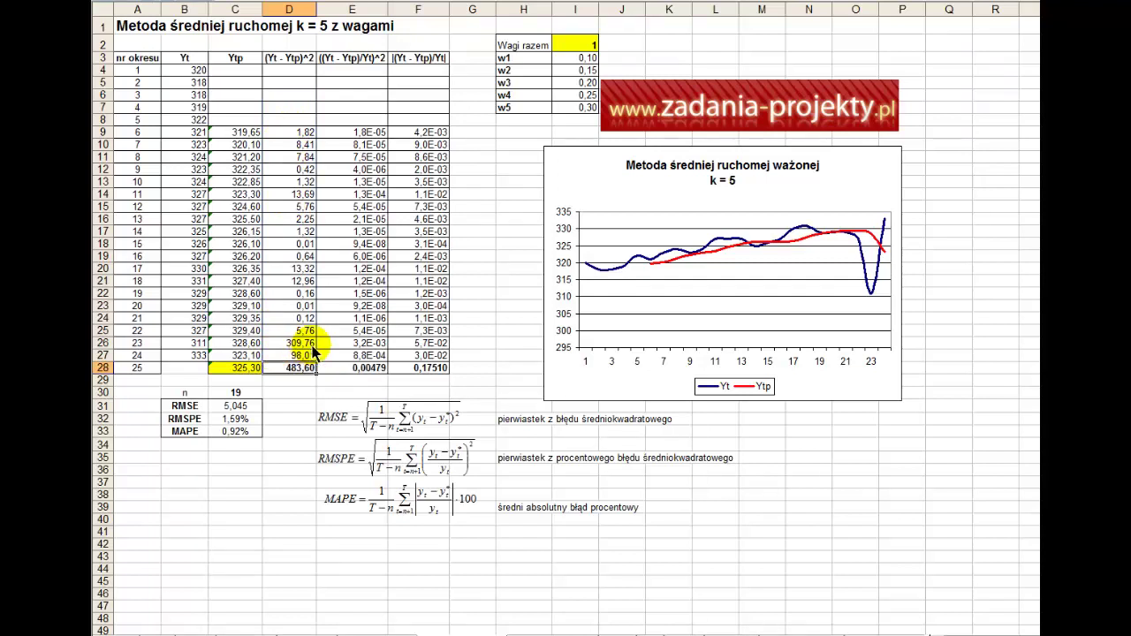
left_click(365, 134)
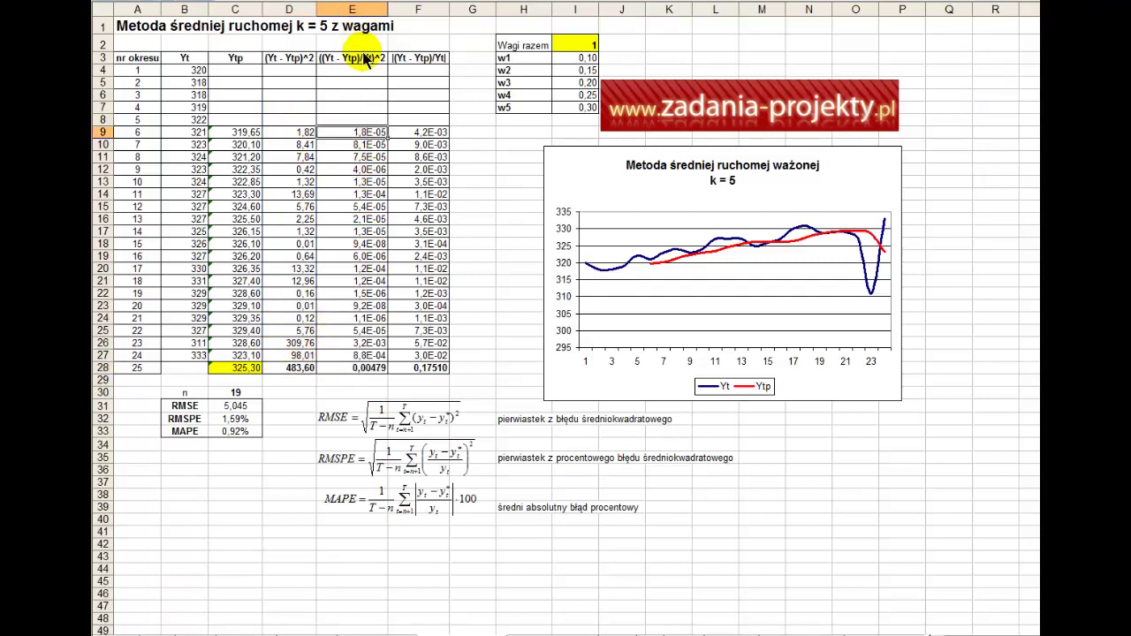
- Use =((B9-C9)/B9)^2 through E27 and total it in E28 with =SUMA(E5:E27), giving 0,00479
left_click(509, 459)
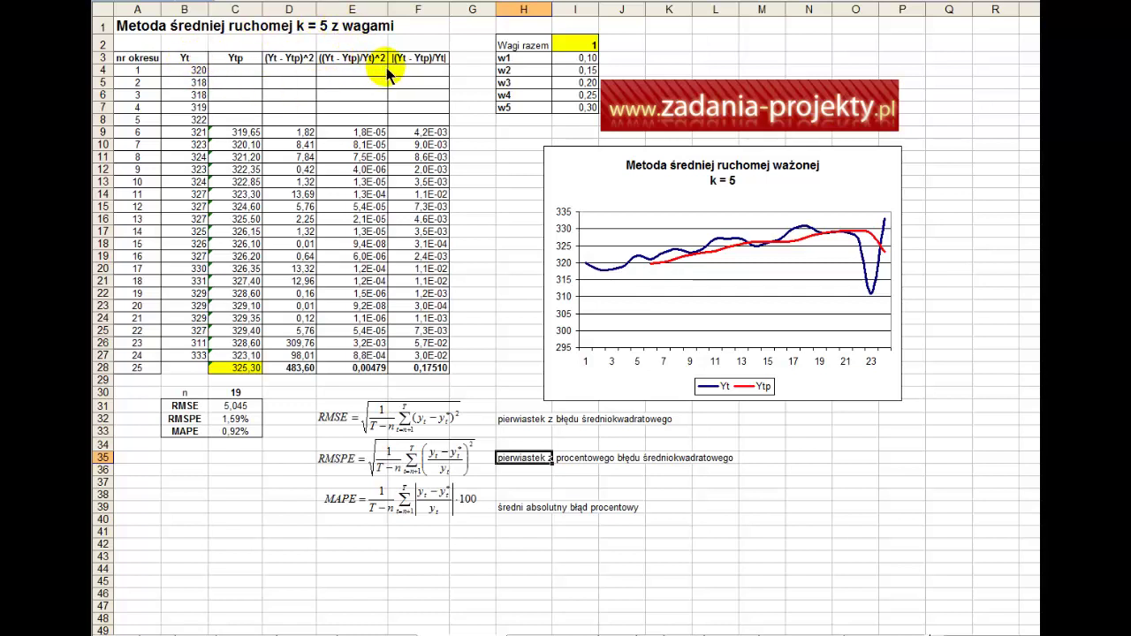
left_click(347, 121)
double_click(339, 133)
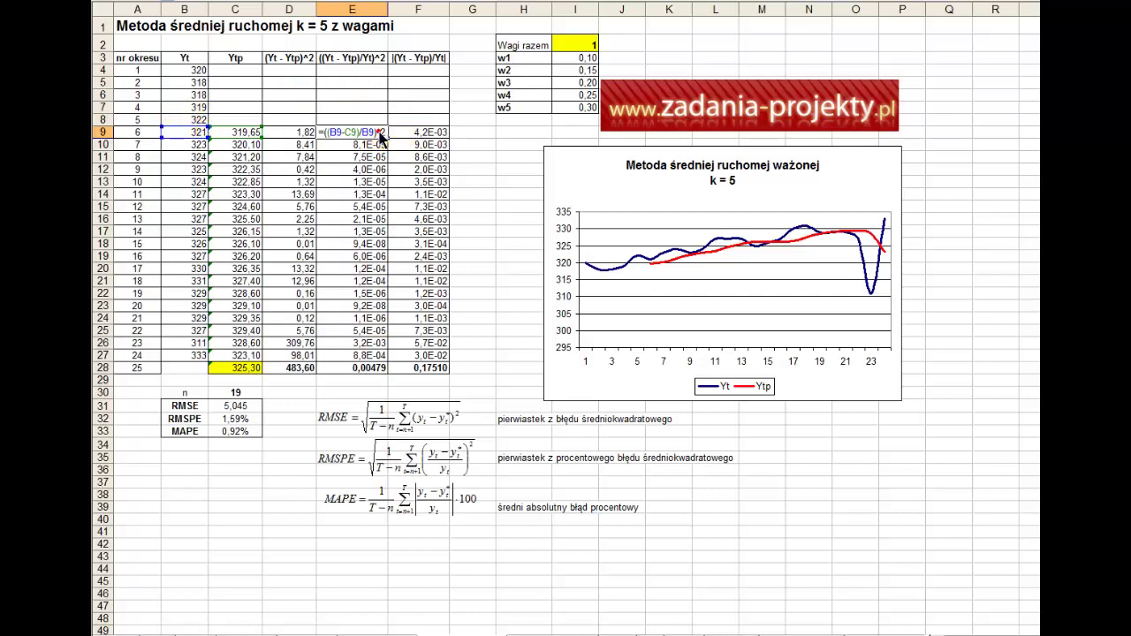
key("Escape")
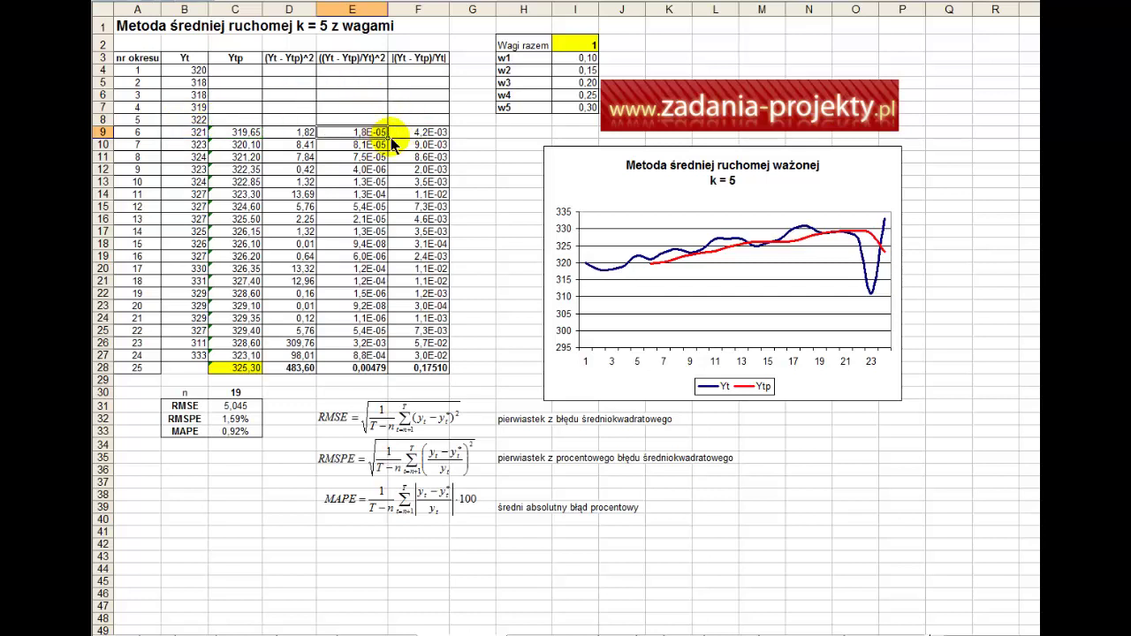
left_click(380, 356, "shift")
left_click(325, 368)
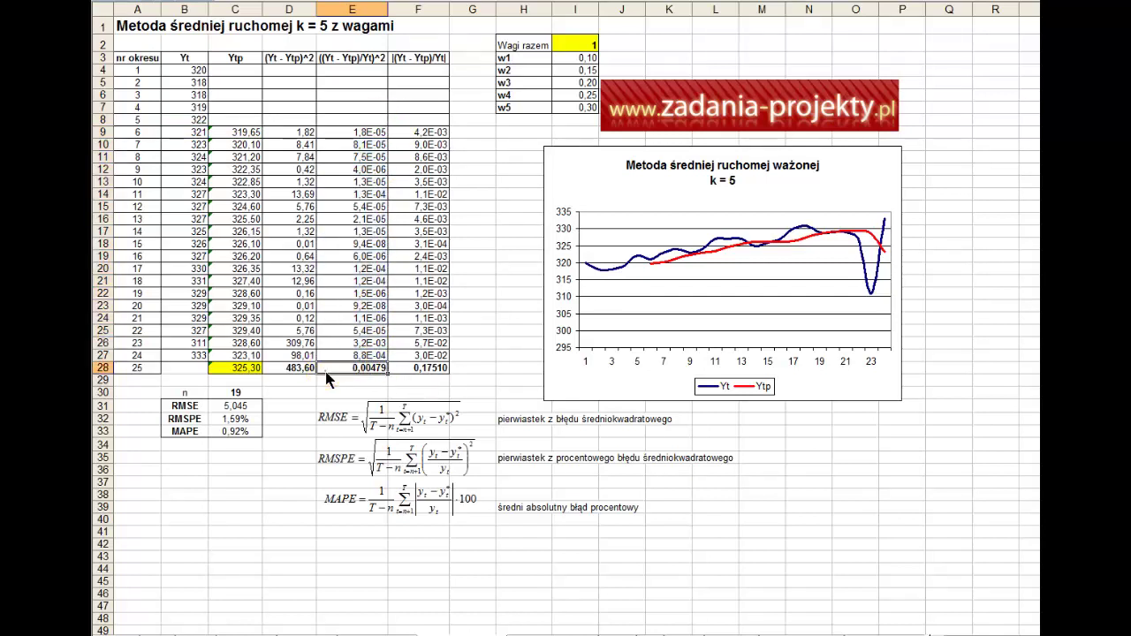
double_click(326, 369)
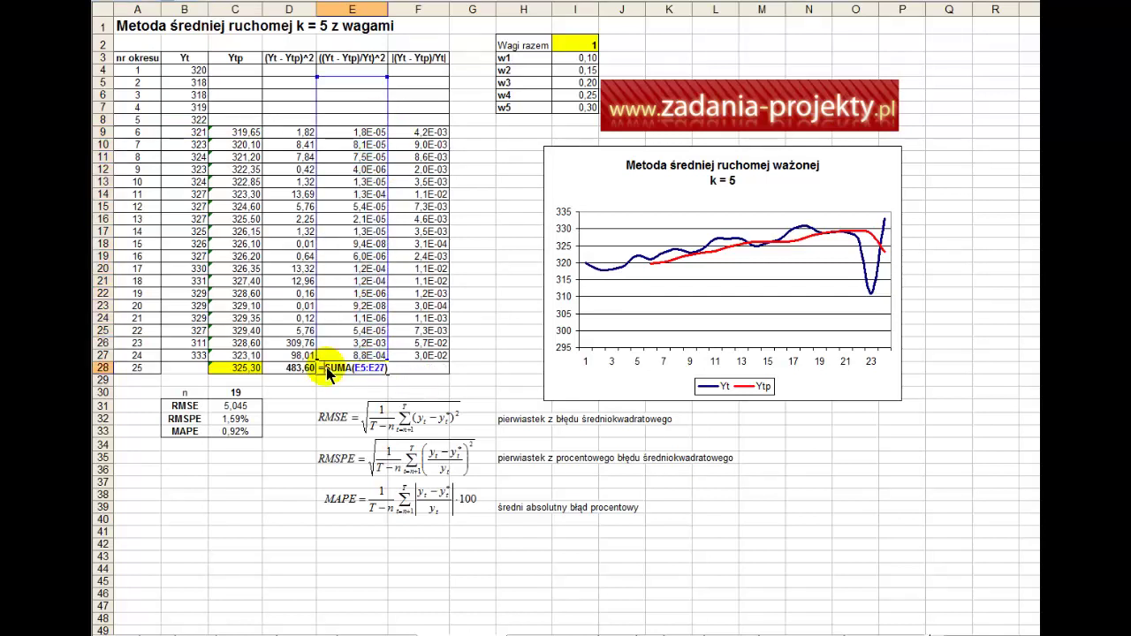
left_click(522, 458)
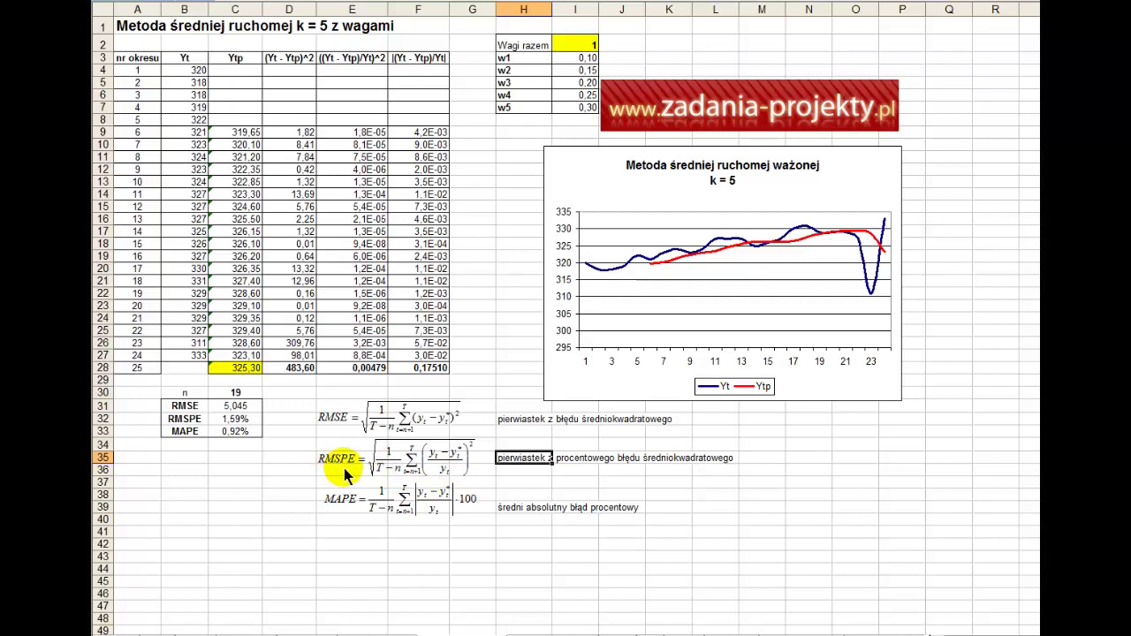
left_click(412, 134)
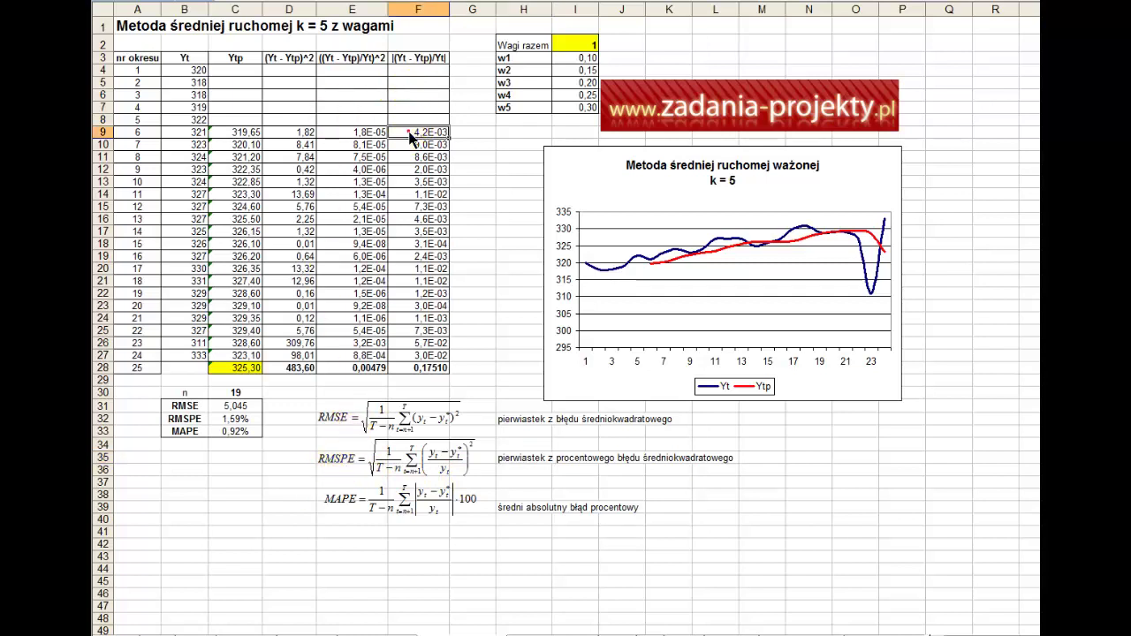
left_click(417, 61)
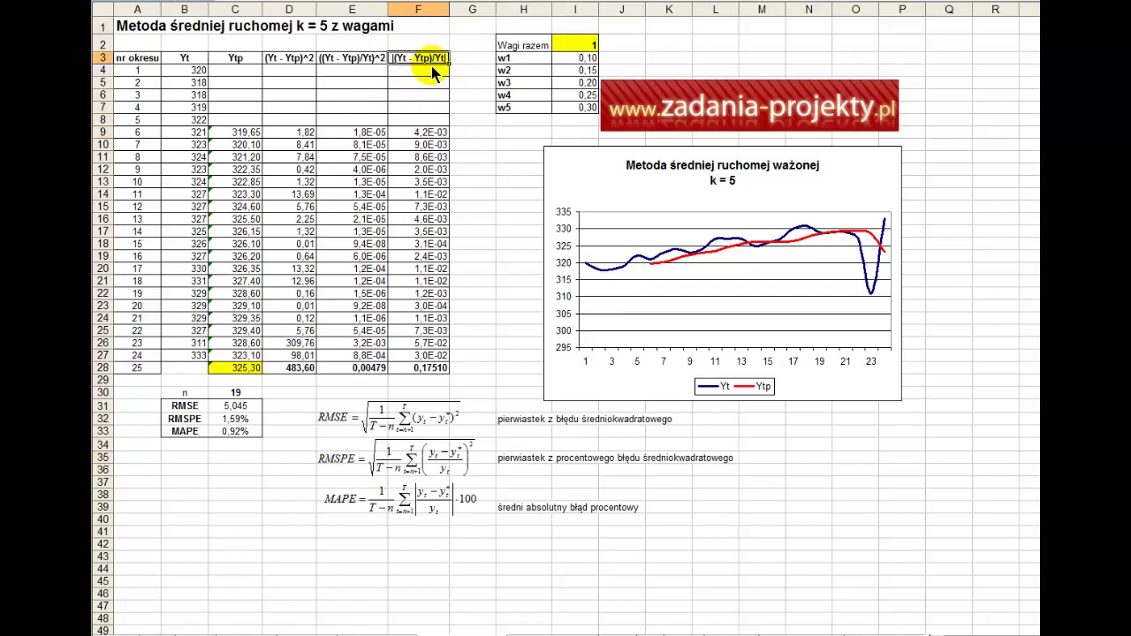
left_click(435, 131)
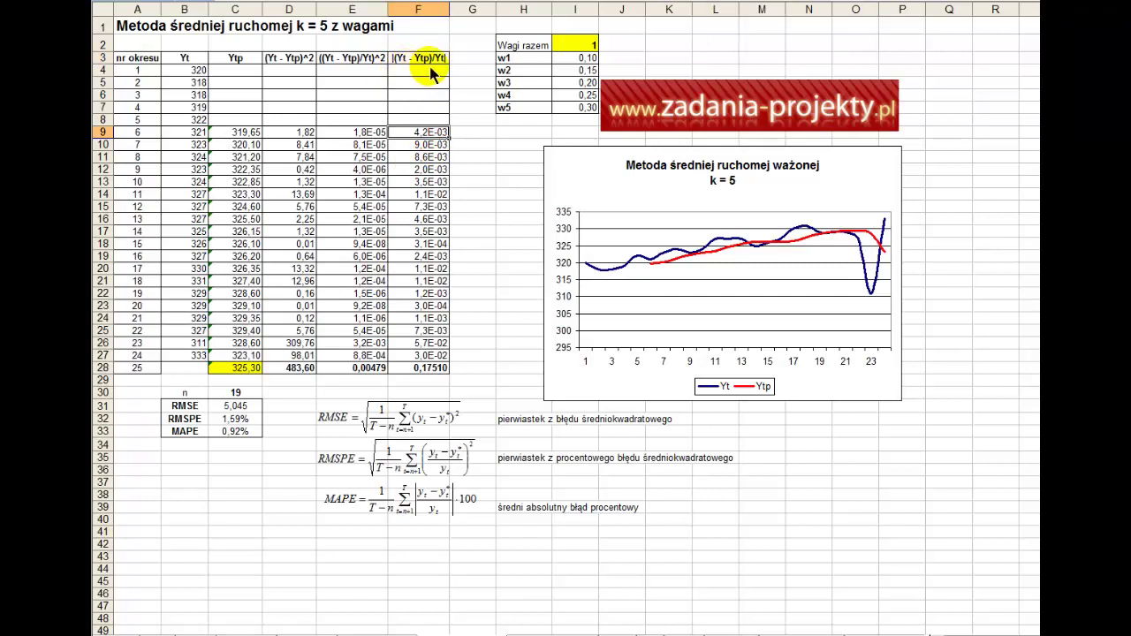
left_click(184, 55)
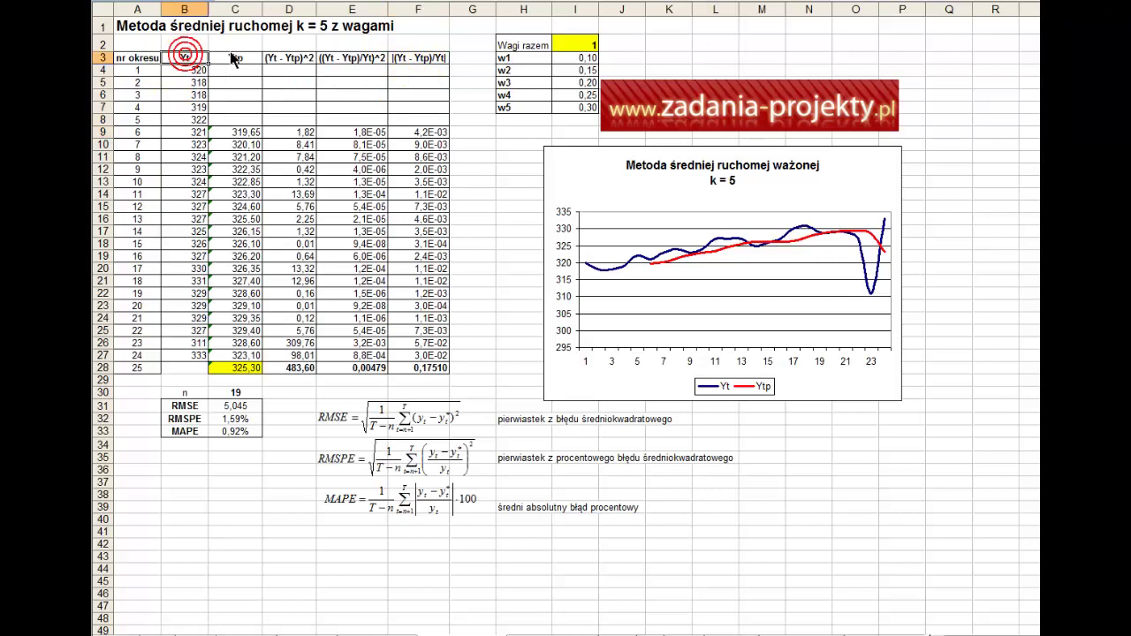
left_click(193, 132)
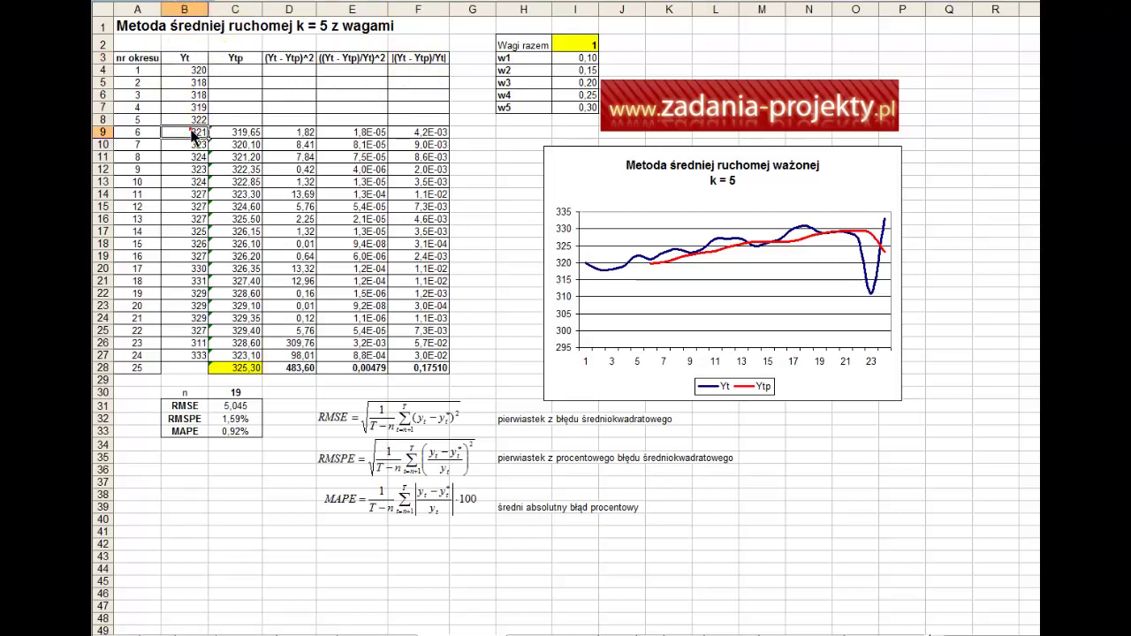
left_click(240, 133)
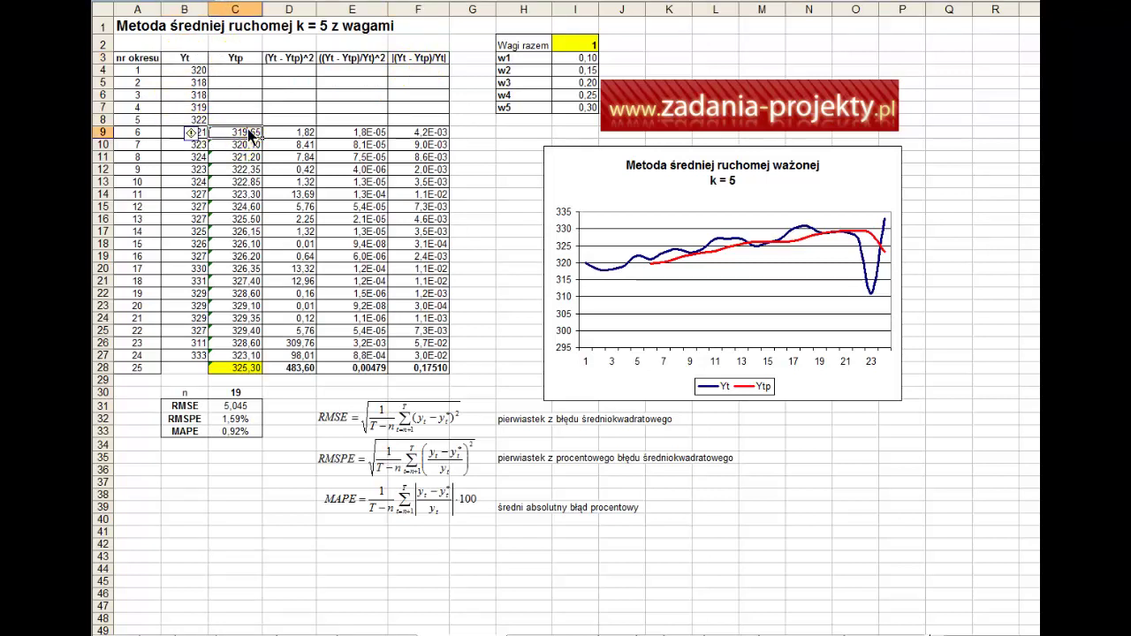
left_click(181, 131)
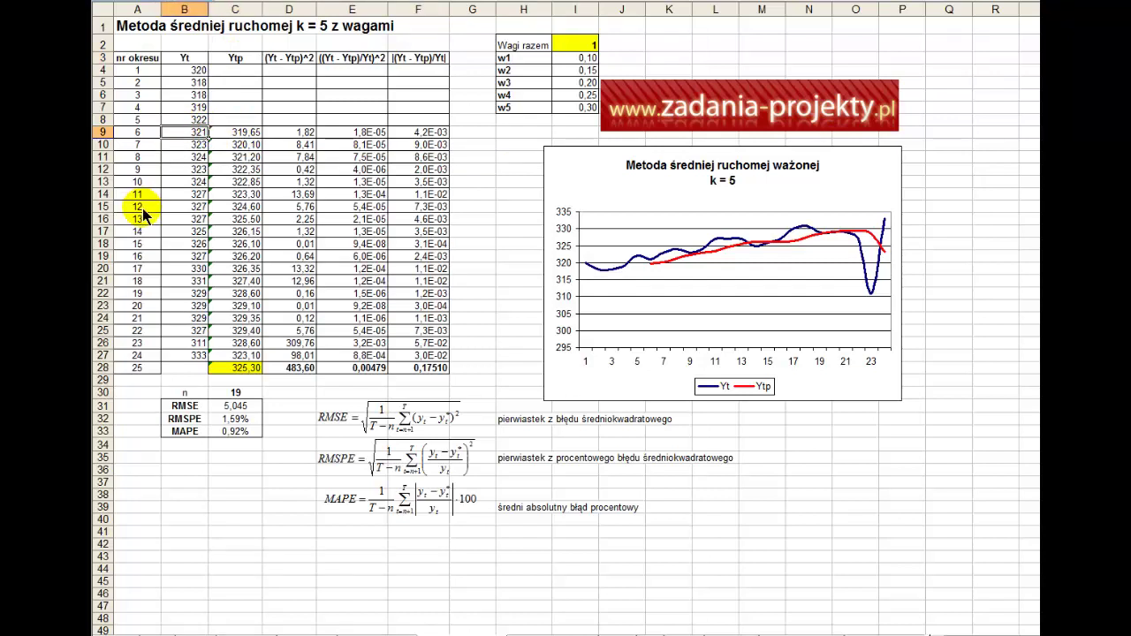
double_click(418, 131)
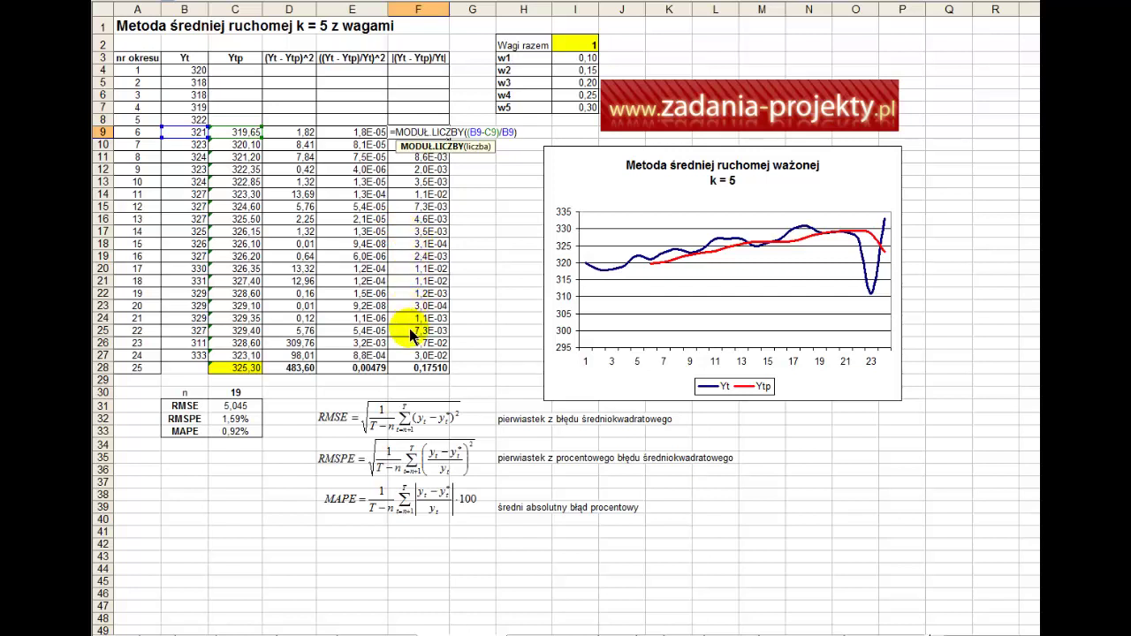
left_click_drag(417, 355, 349, 139)
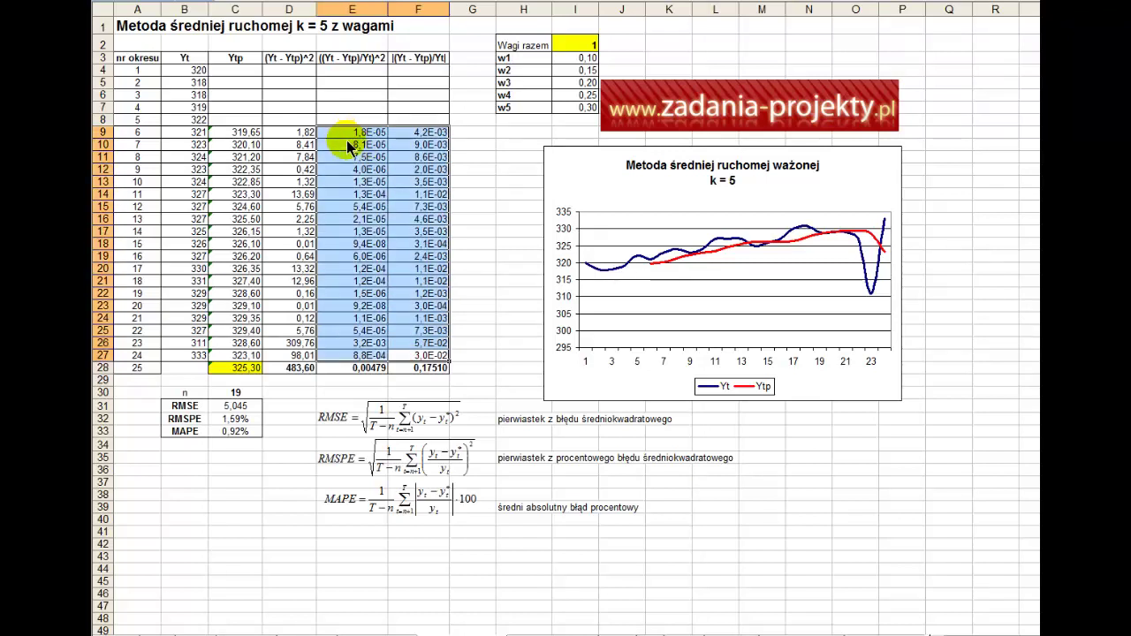
left_click(363, 145)
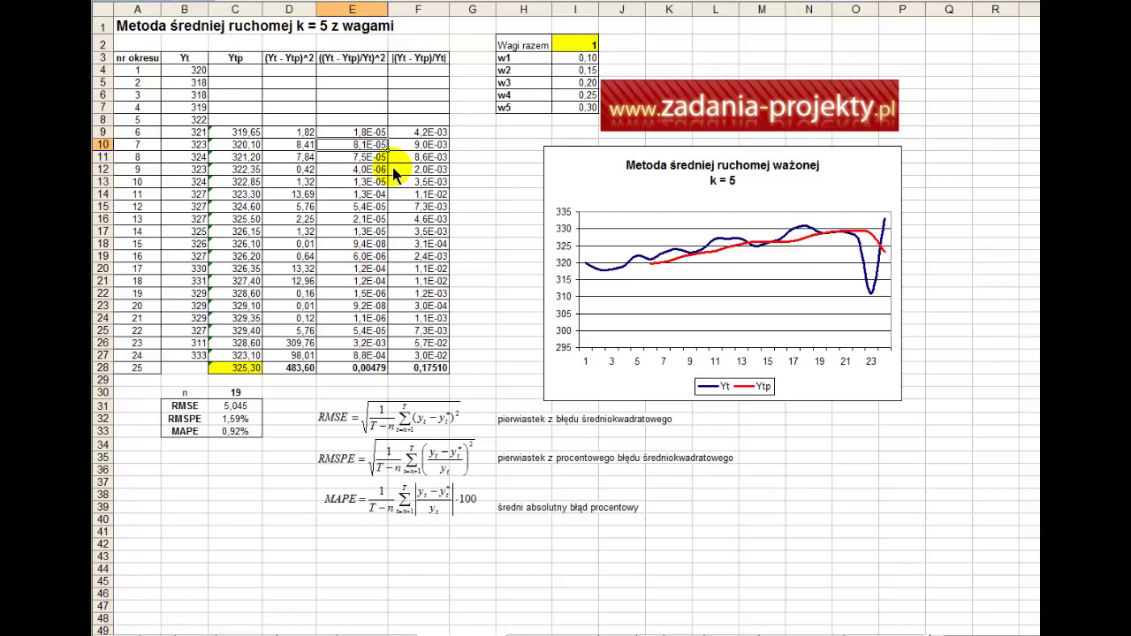
right_click(369, 143)
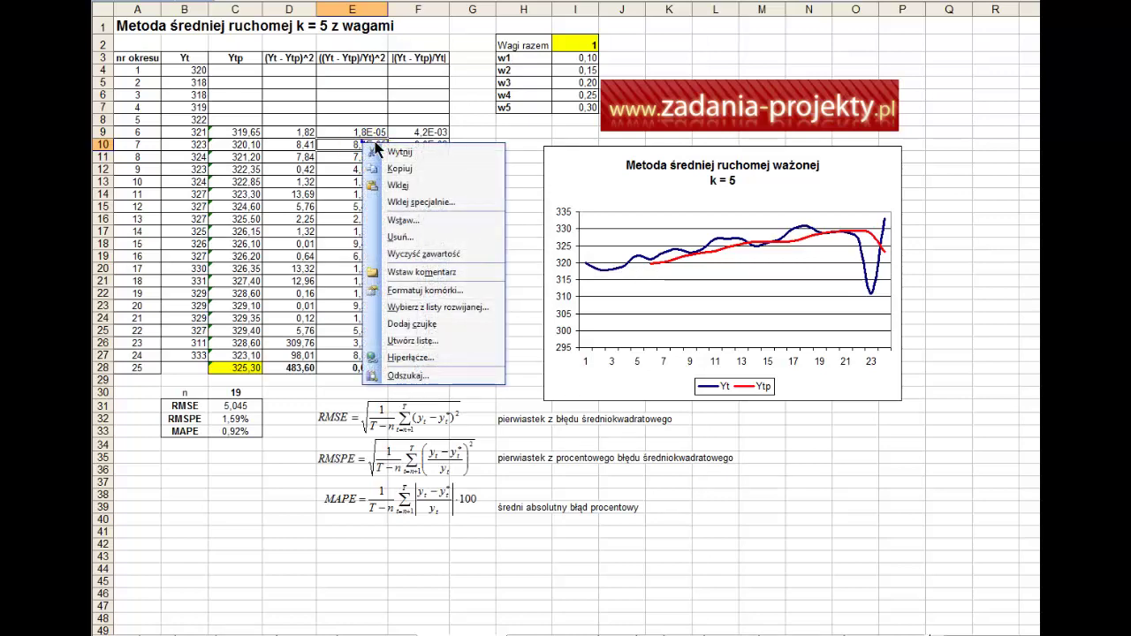
left_click(388, 289)
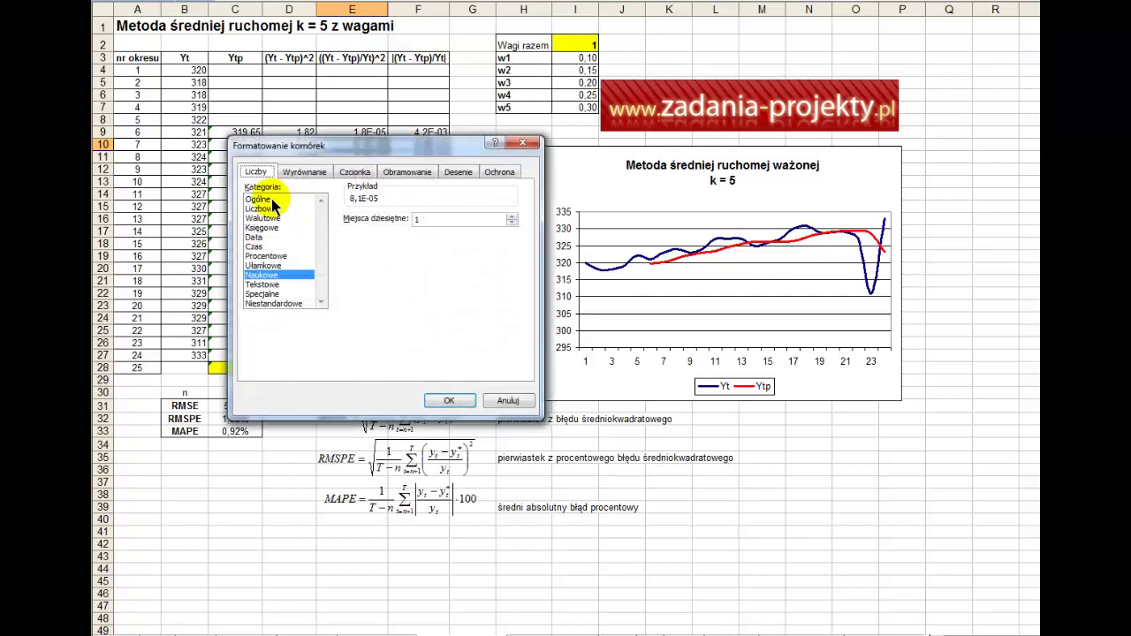
left_click(271, 200)
left_click(283, 210)
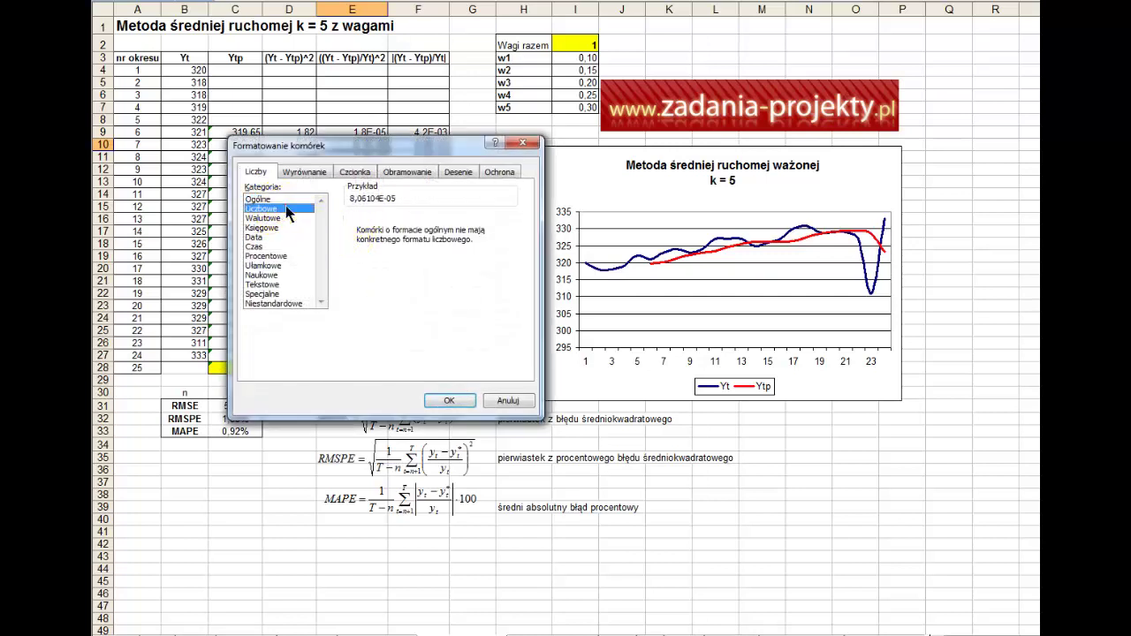
left_click(274, 218)
left_click(272, 228)
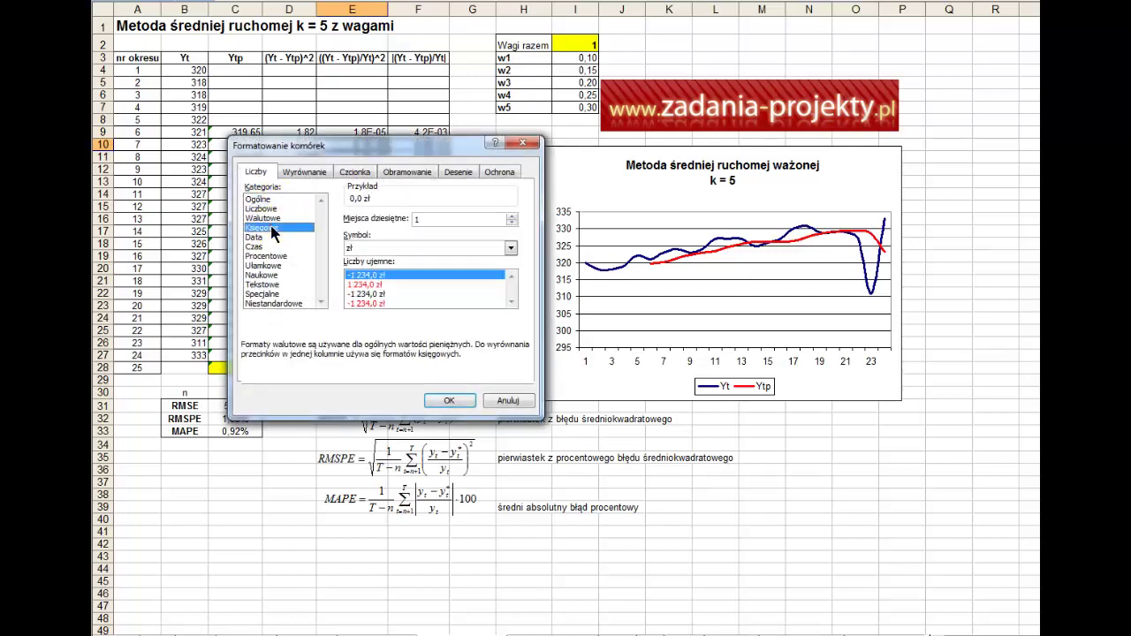
left_click(265, 247)
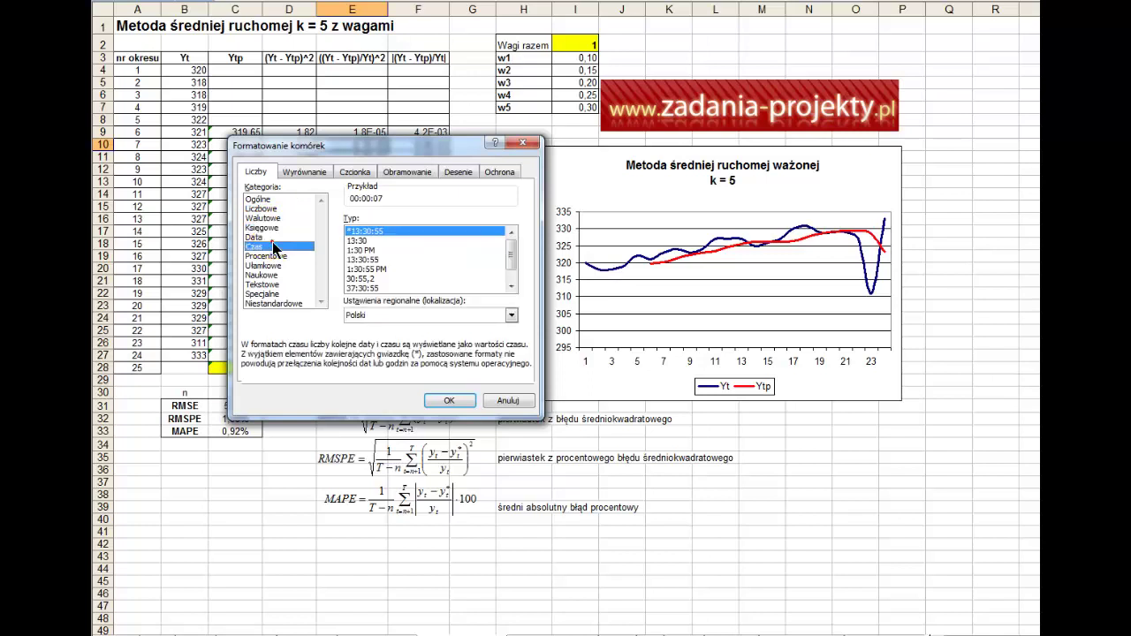
left_click(287, 199)
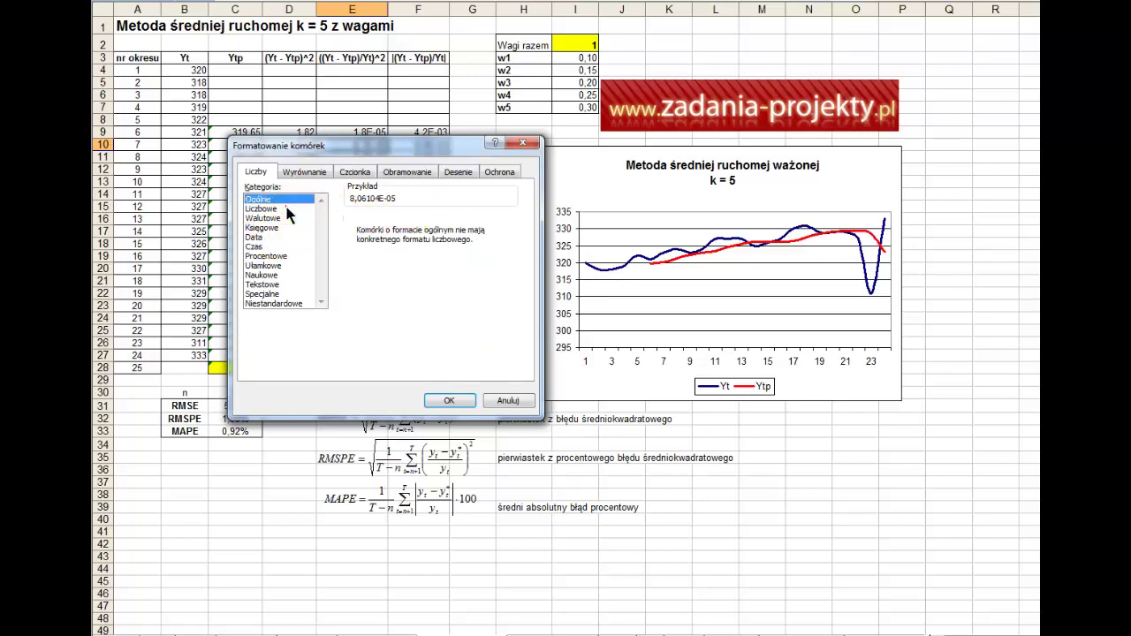
left_click(286, 210)
left_click(512, 216)
left_click(512, 217)
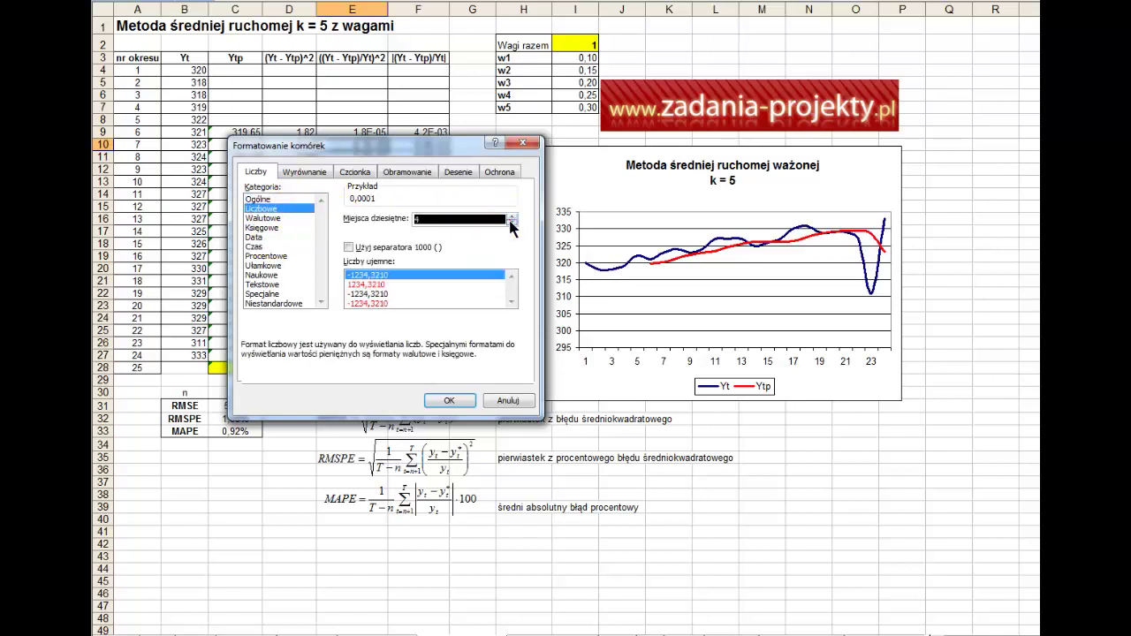
left_click(512, 216)
left_click(512, 217)
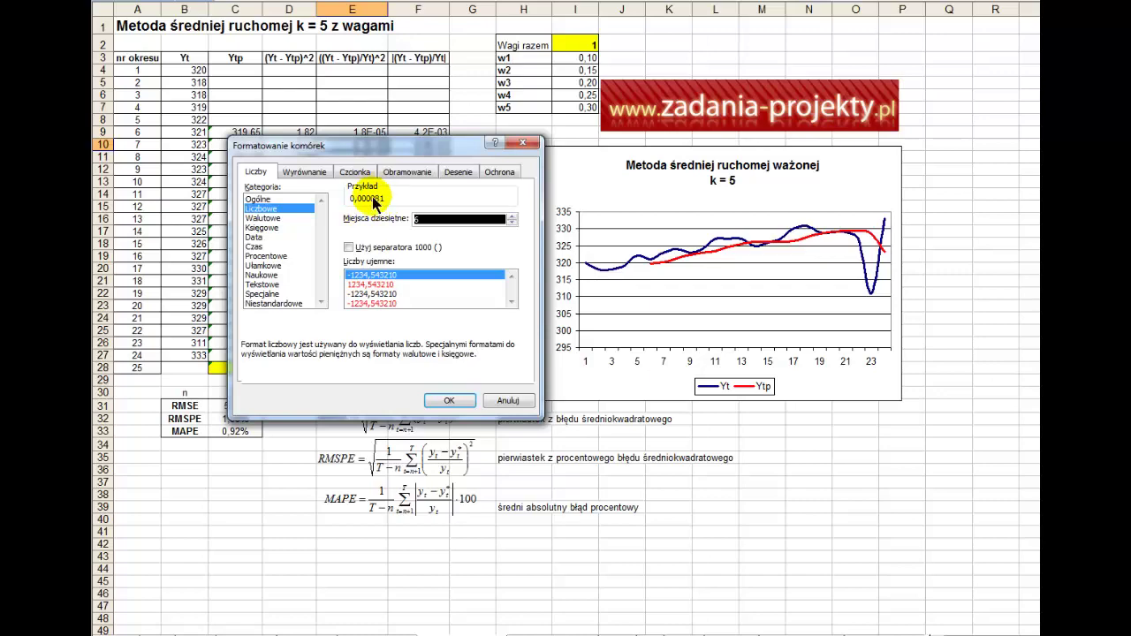
key("Return")
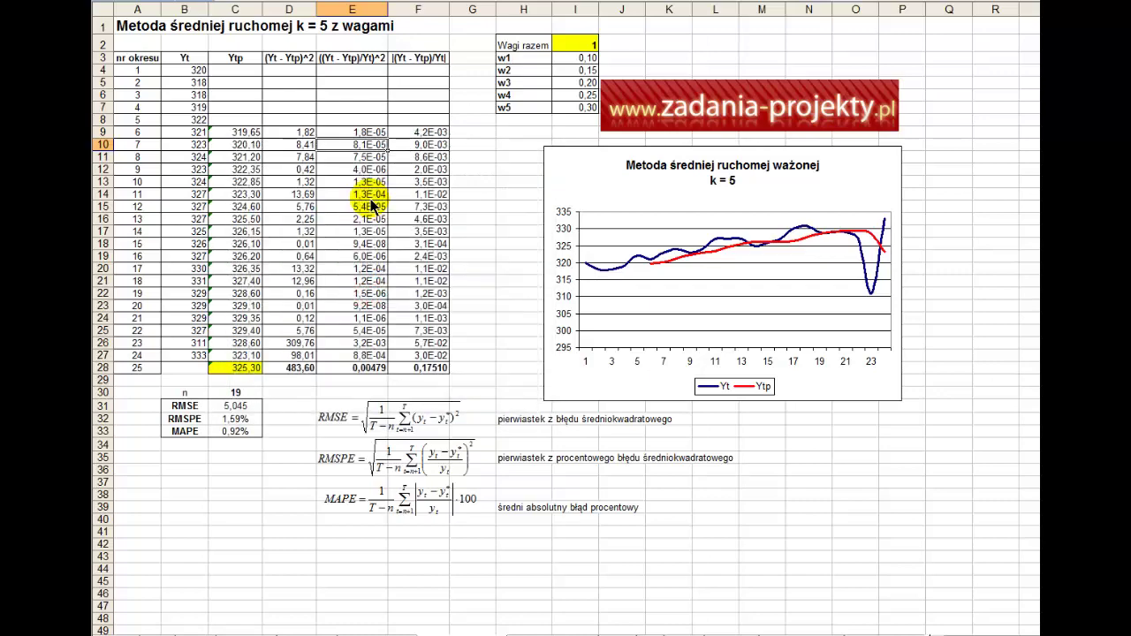
- Review the RMSE formula in C31 and the 19 forecasts counted by n, then the RMSPE formula in C32
double_click(221, 407)
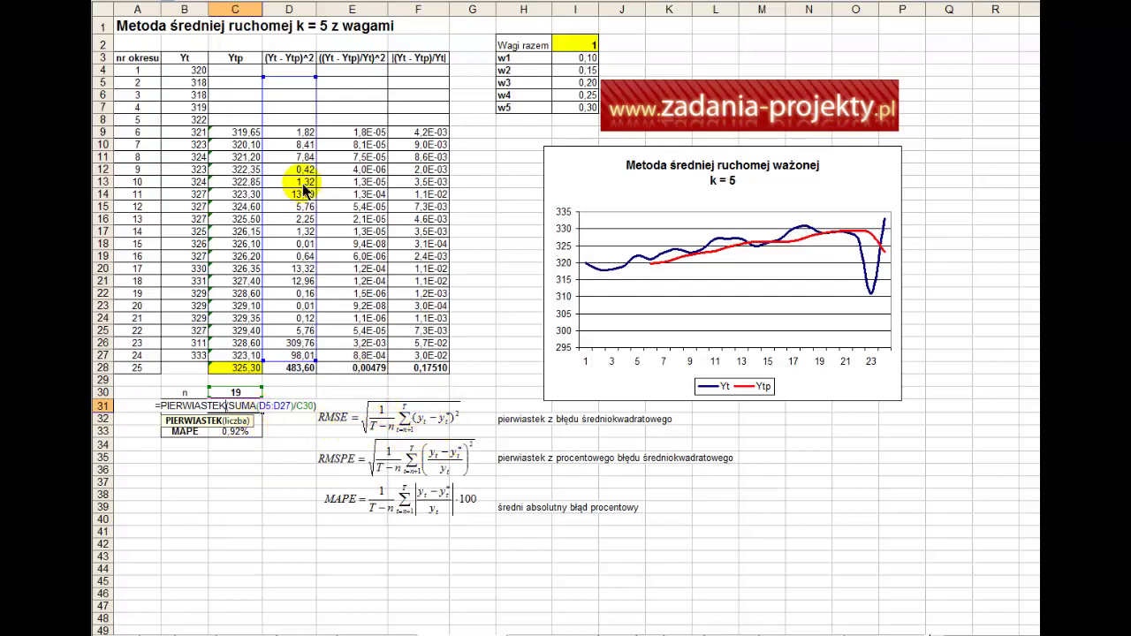
key("ctrl+Return")
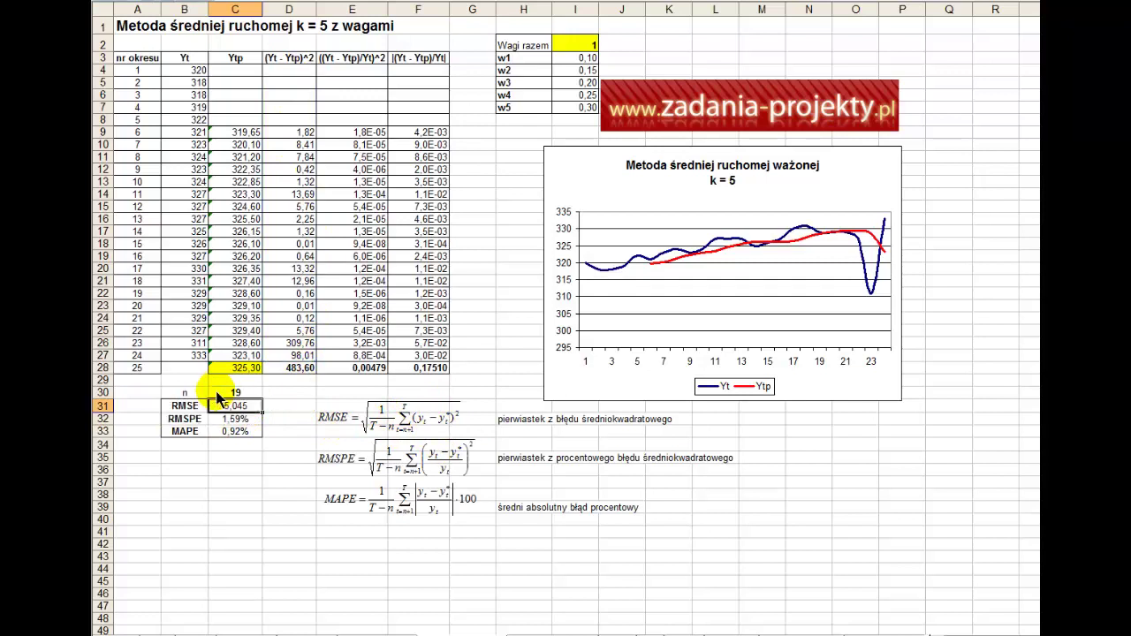
left_click(217, 394)
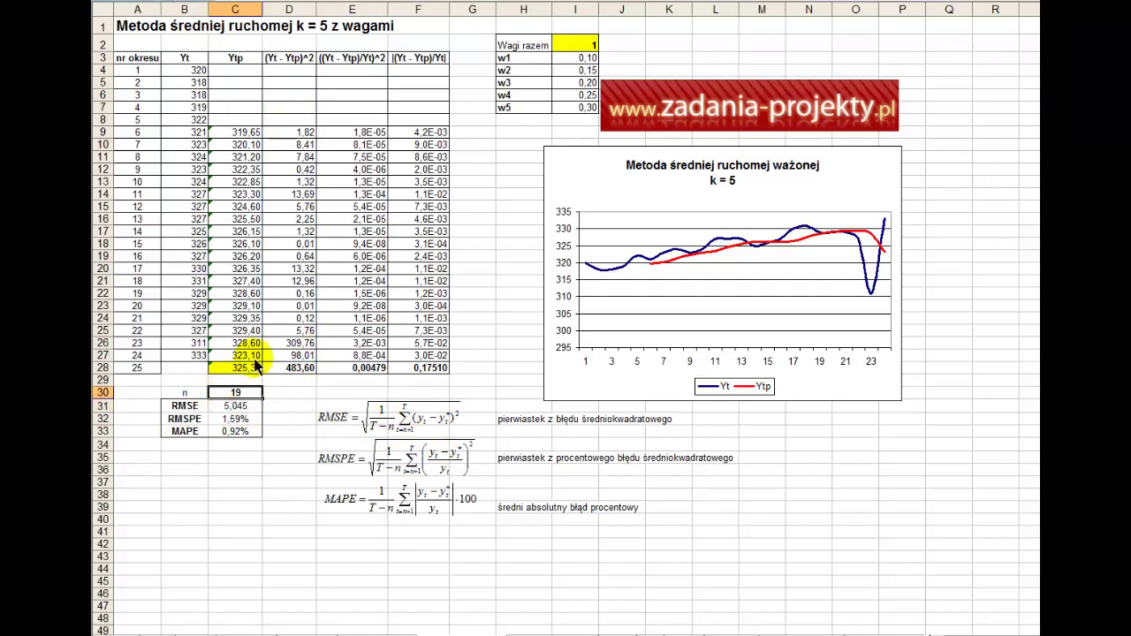
left_click_drag(252, 356, 260, 135)
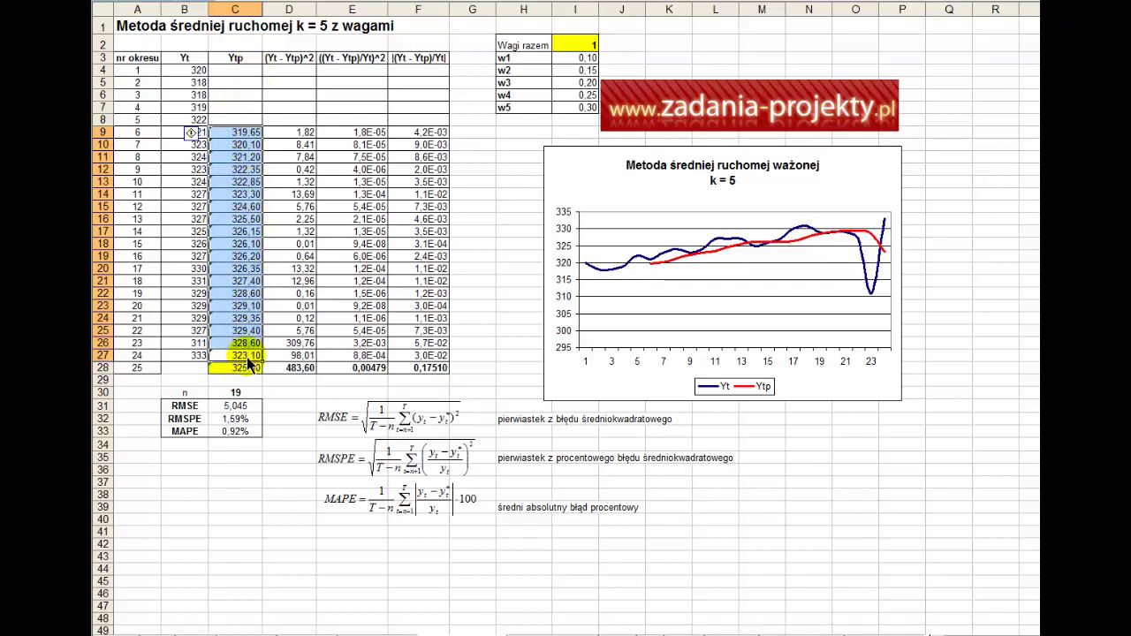
double_click(243, 415)
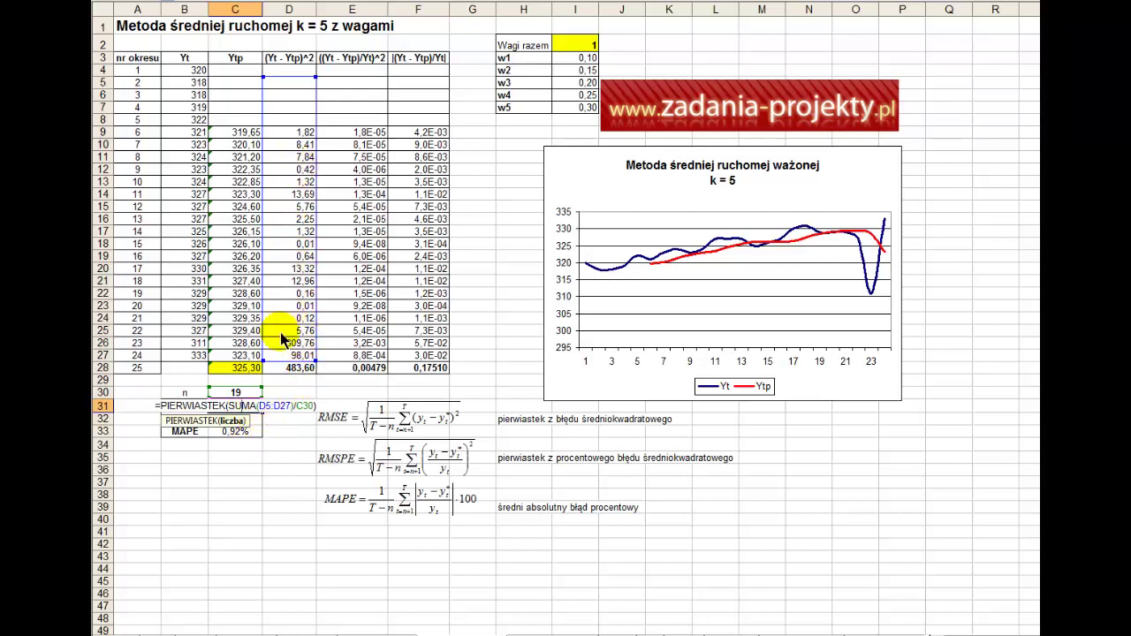
key("Return")
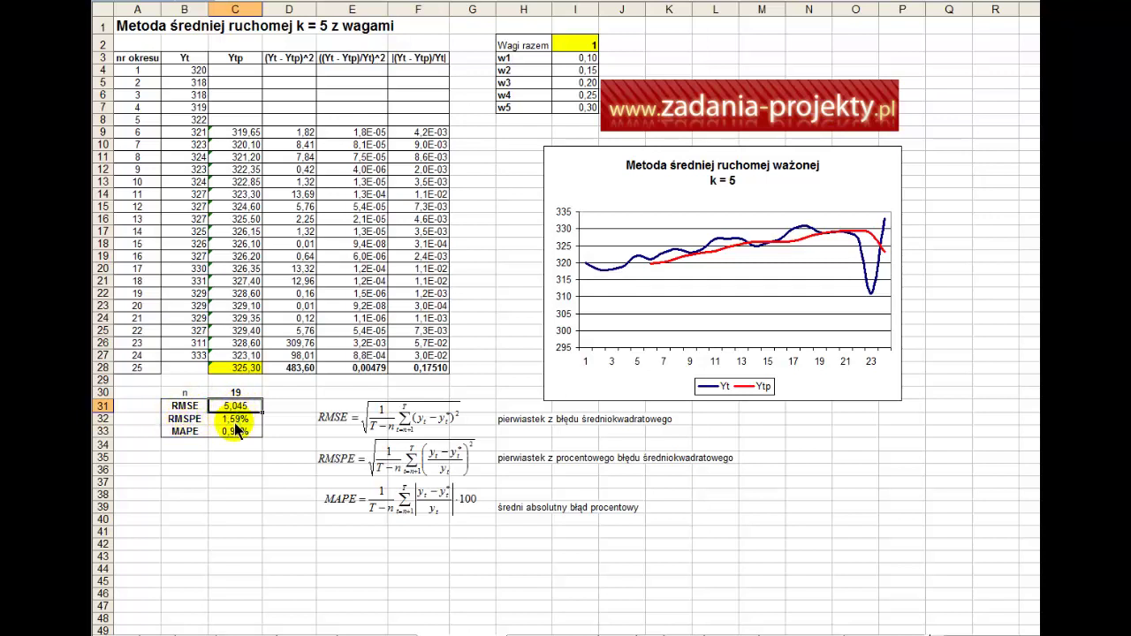
double_click(234, 420)
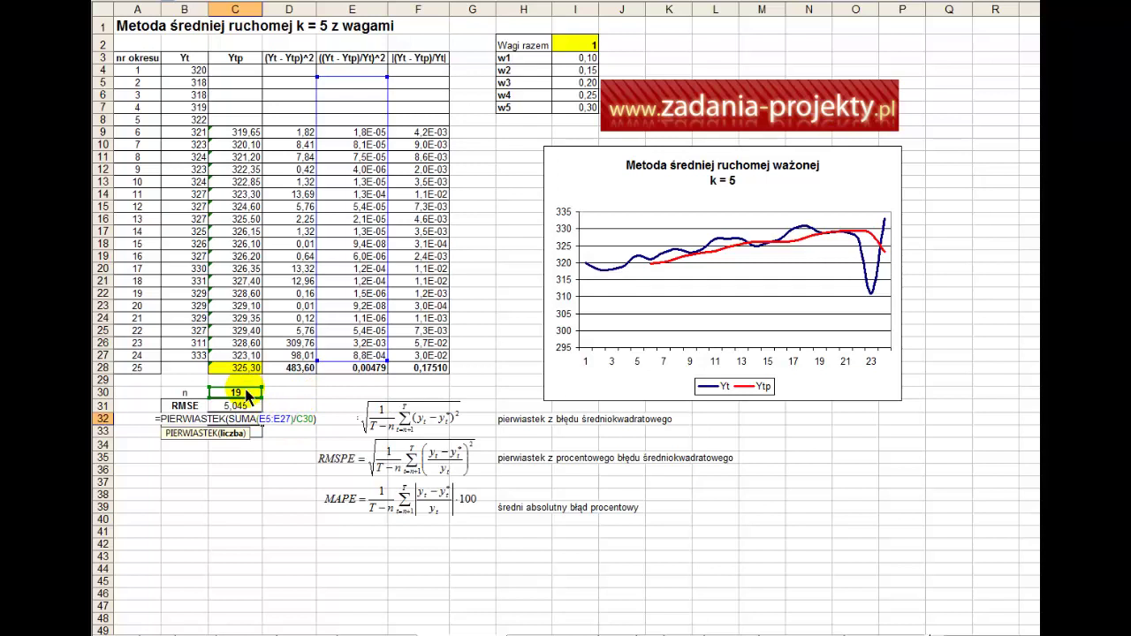
key("Return")
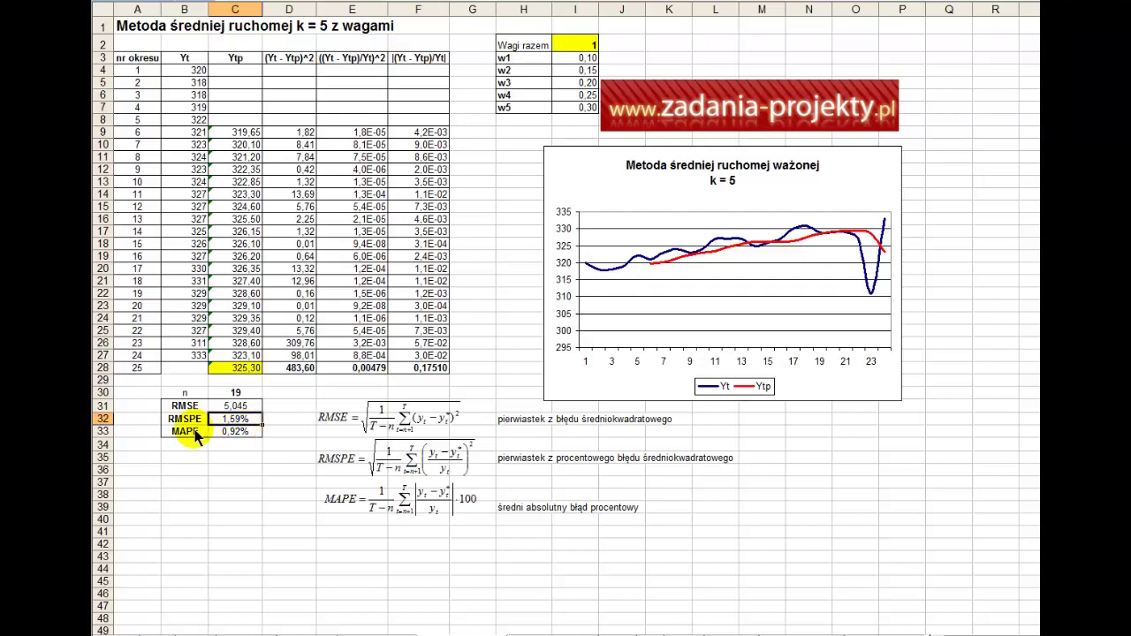
left_click(196, 432)
left_click(235, 433)
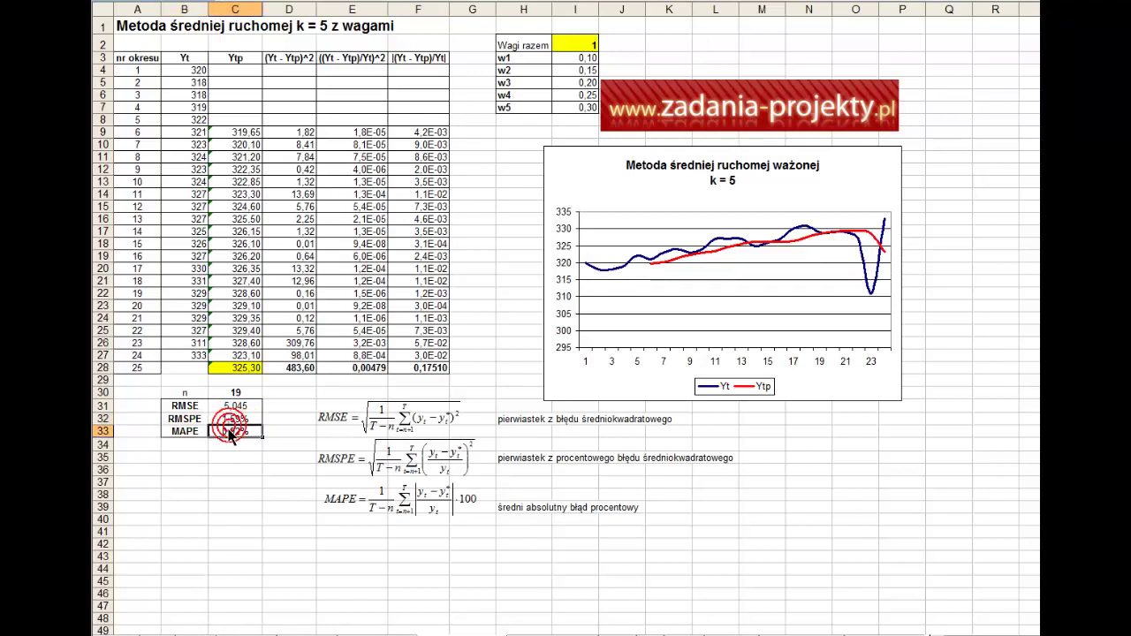
double_click(235, 433)
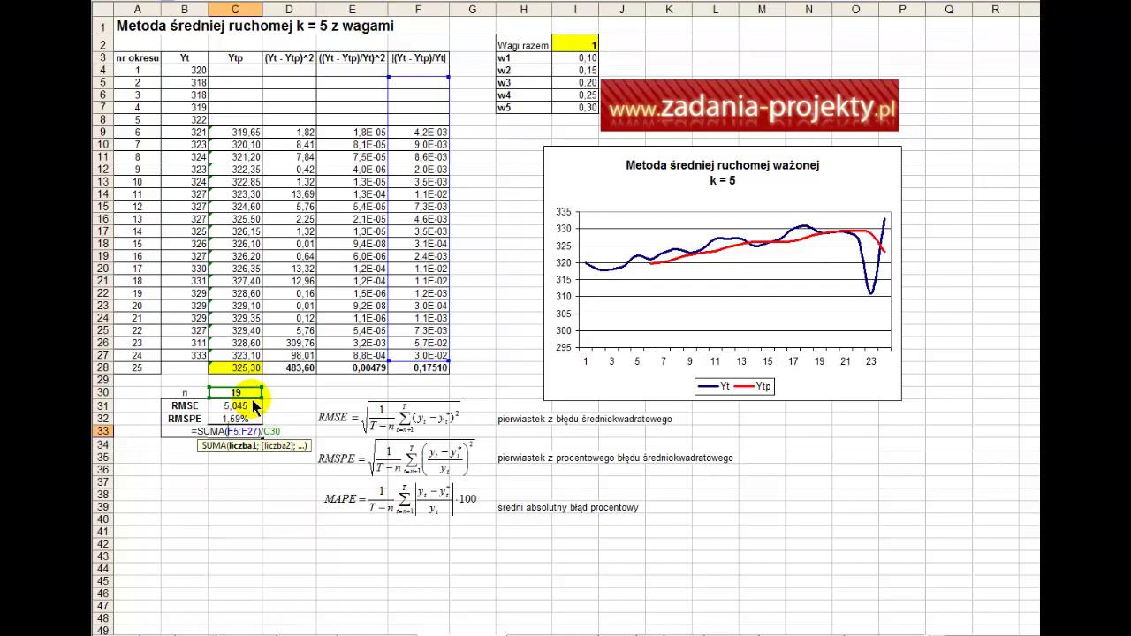
key("Return")
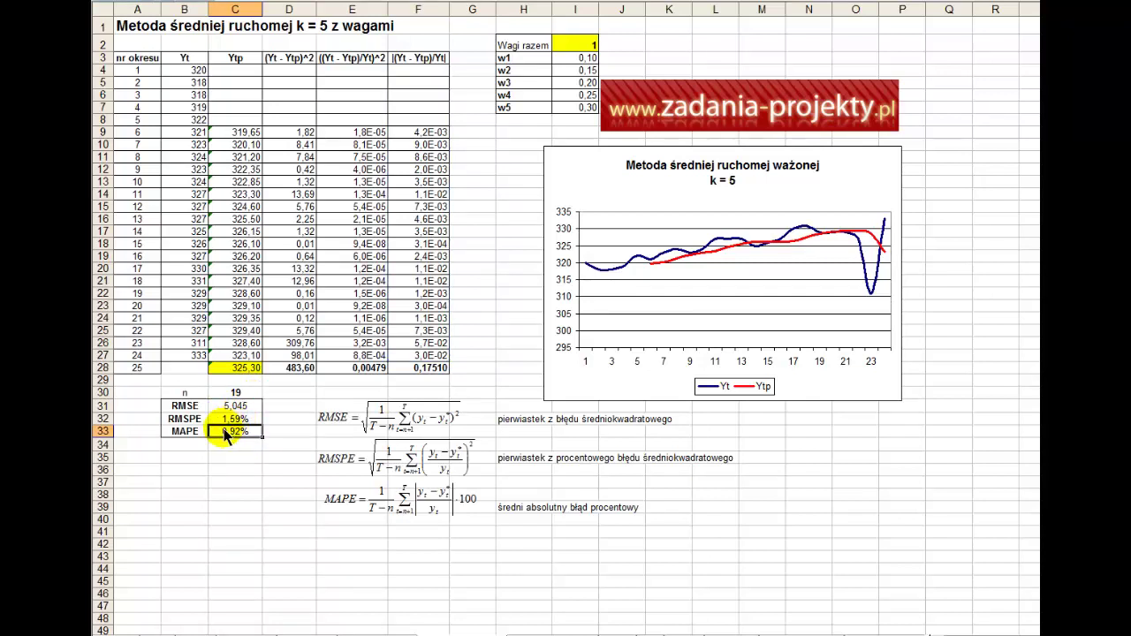
left_click_drag(224, 430, 228, 422)
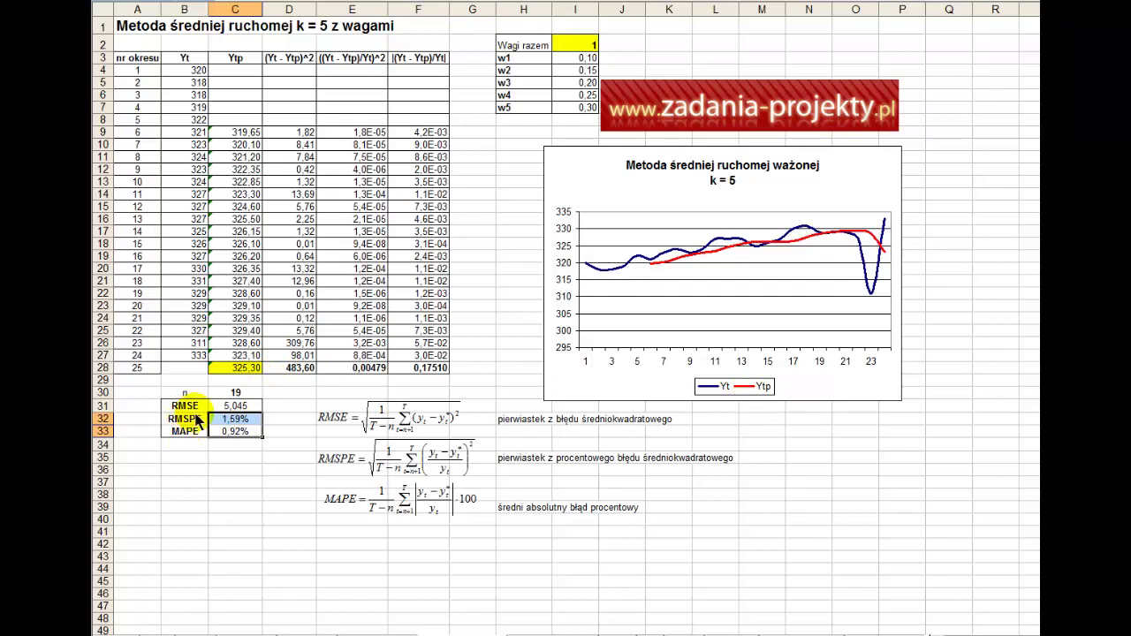
left_click_drag(202, 407, 185, 432)
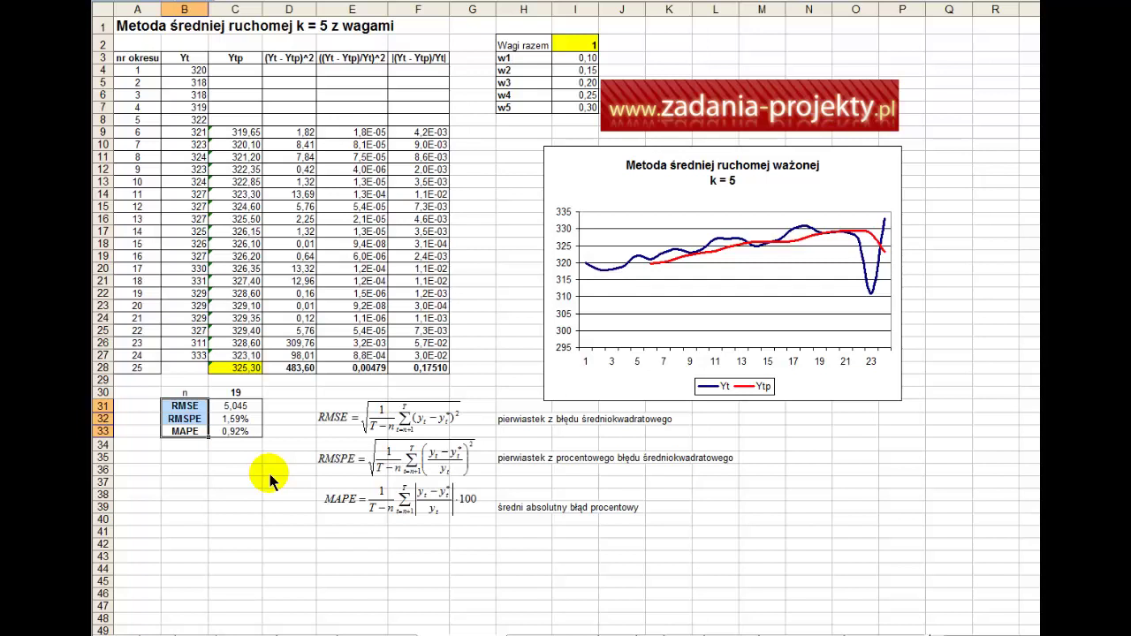
left_click(472, 544)
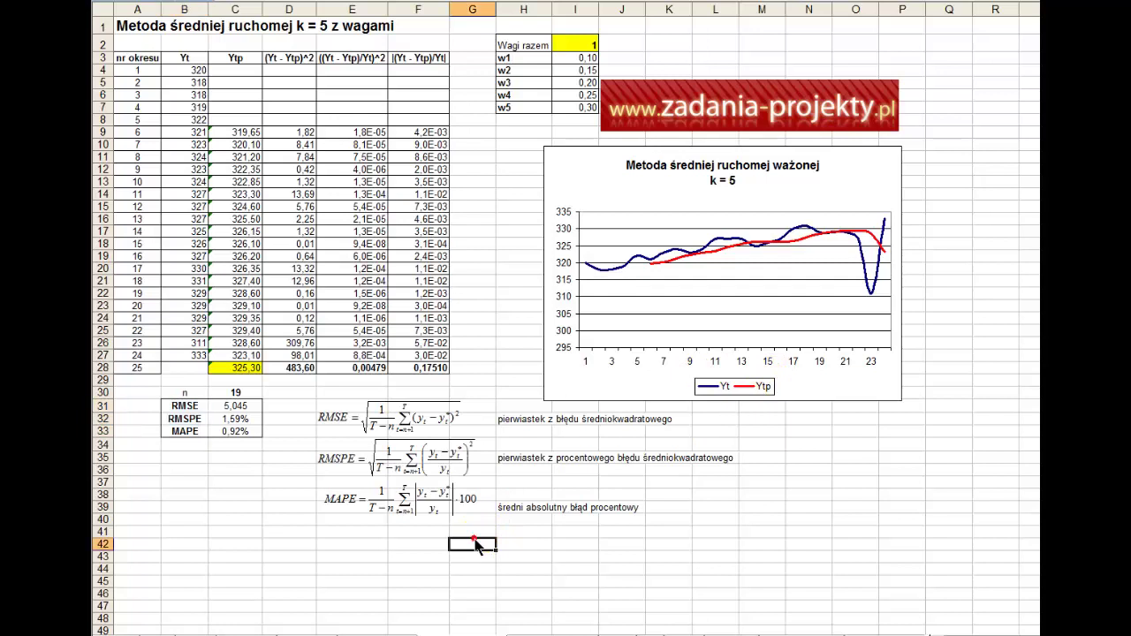
- Enter the contact e-mail address in G42 and make it bold
key("Return")
left_click(473, 546)
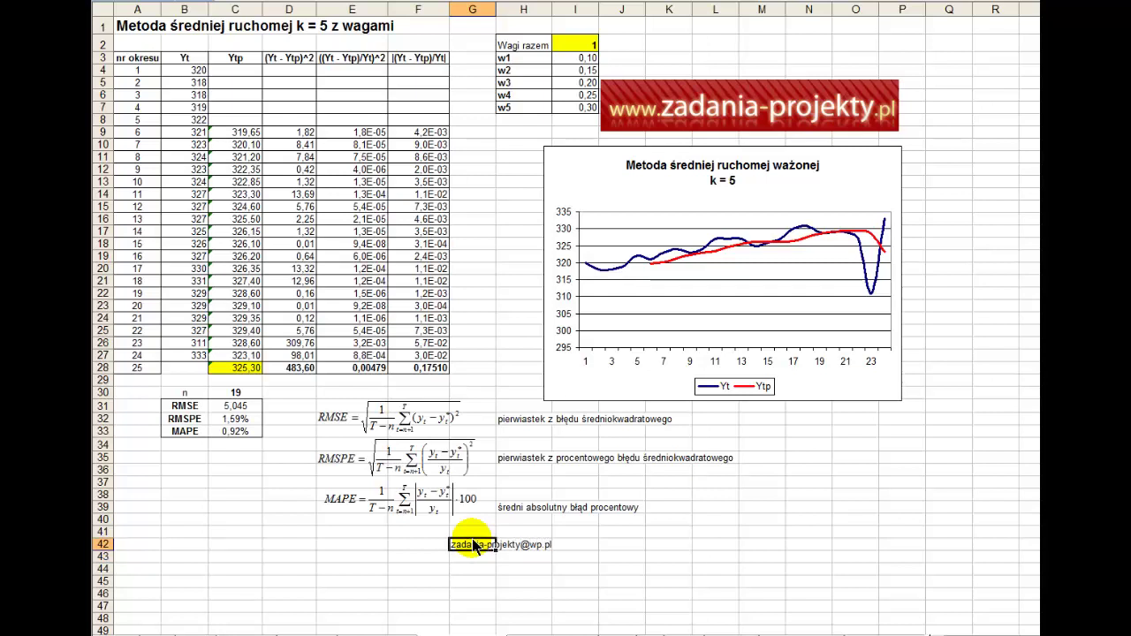
key("ctrl+b")
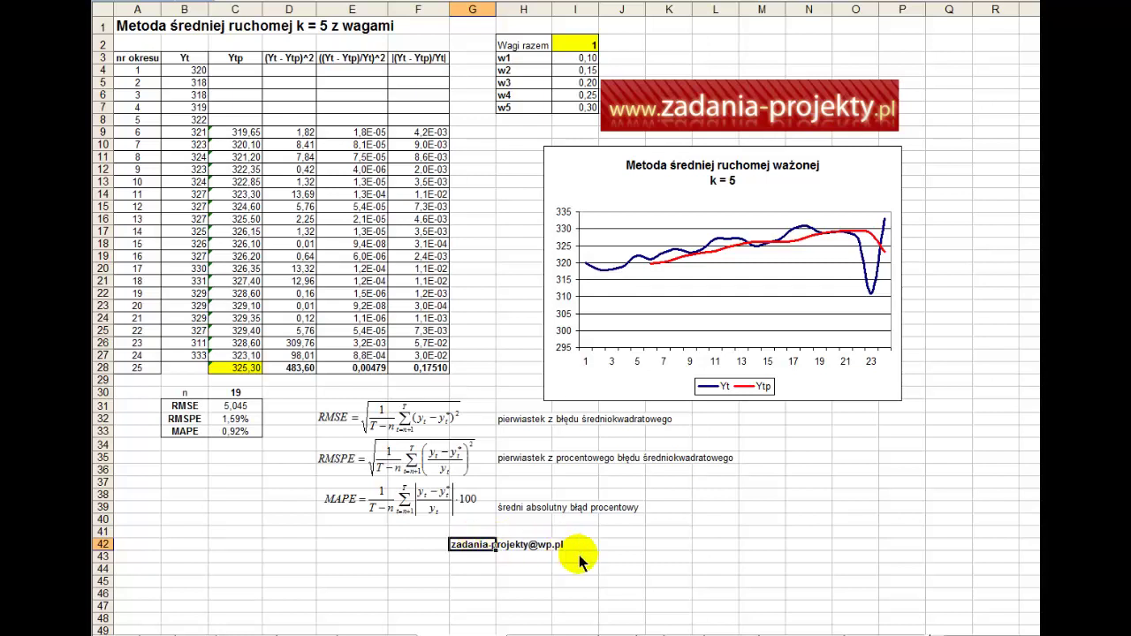